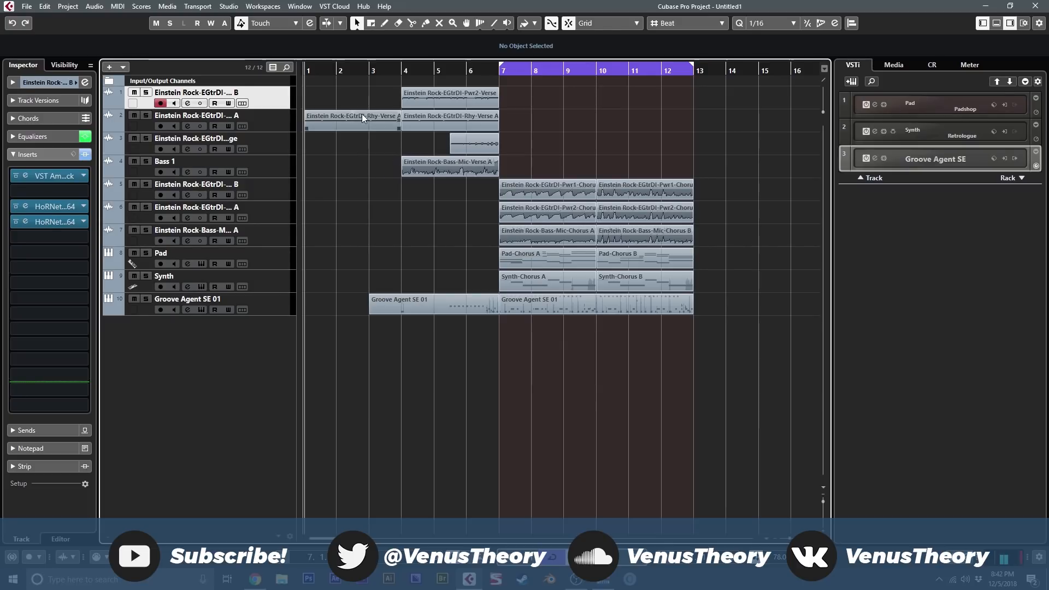
{"action": "left_click_drag", "start_coordinate": [605, 100], "coordinate": [372, 377]}
{"action": "left_click", "coordinate": [409, 372]}
{"action": "left_click_drag", "start_coordinate": [627, 329], "coordinate": [304, 90]}
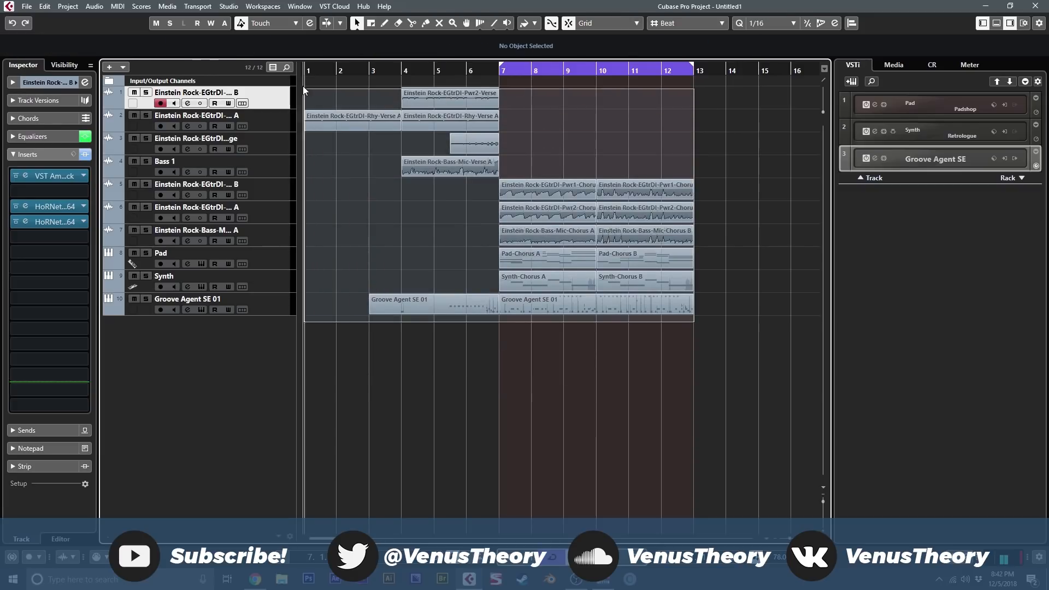
{"action": "left_click", "coordinate": [513, 104]}
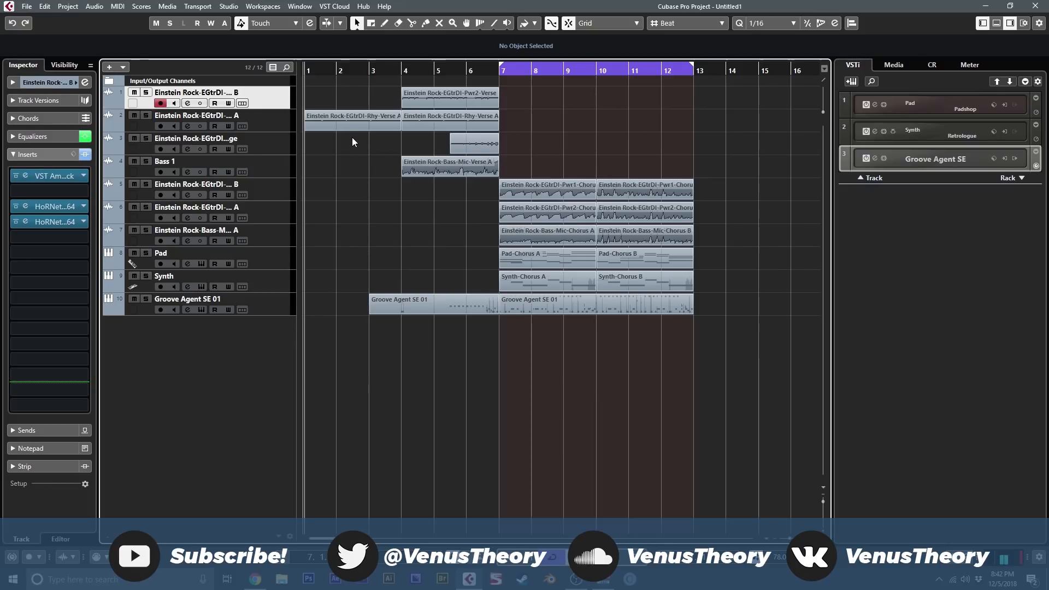
Open the channel strip in the Einstein Rock-EGtrDI-Pwr2-Verse B track's channel settings and load the Noise Gate.
{"action": "left_click", "coordinate": [188, 103]}
{"action": "left_click_drag", "start_coordinate": [301, 164], "coordinate": [379, 130]}
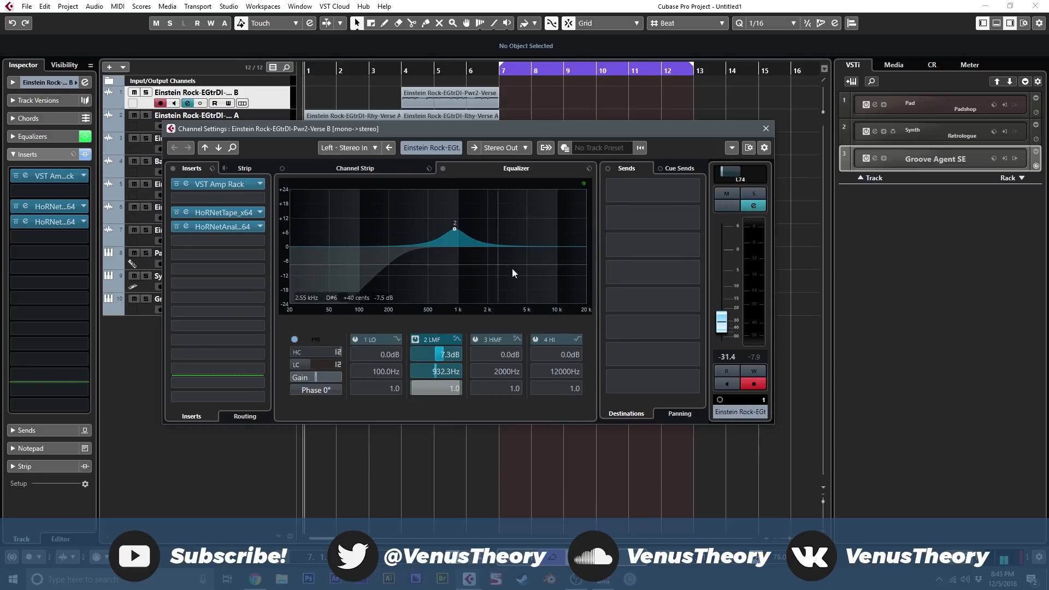
{"action": "left_click", "coordinate": [385, 167]}
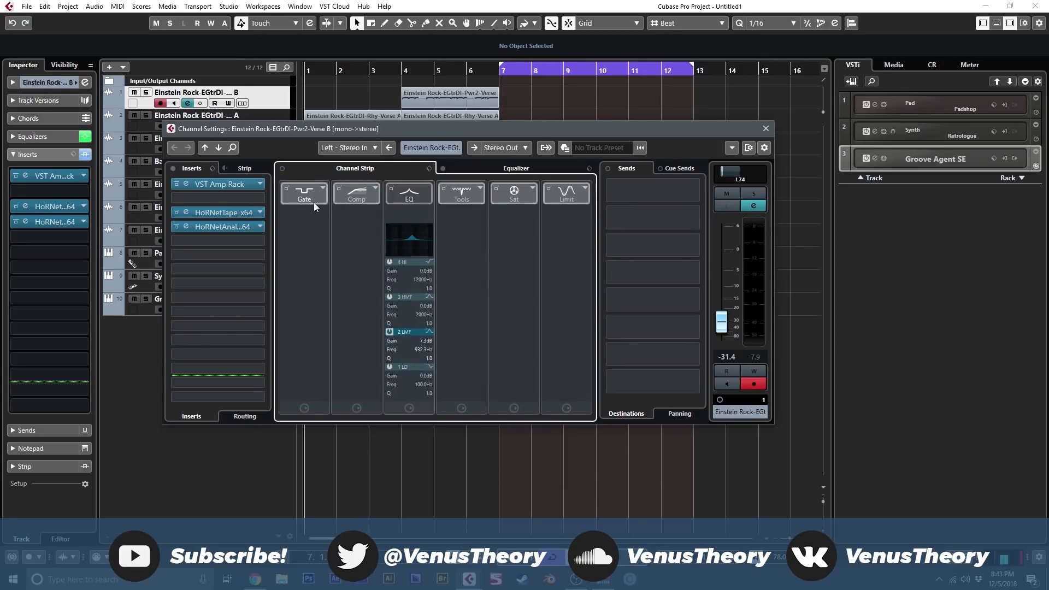
{"action": "left_click", "coordinate": [322, 190]}
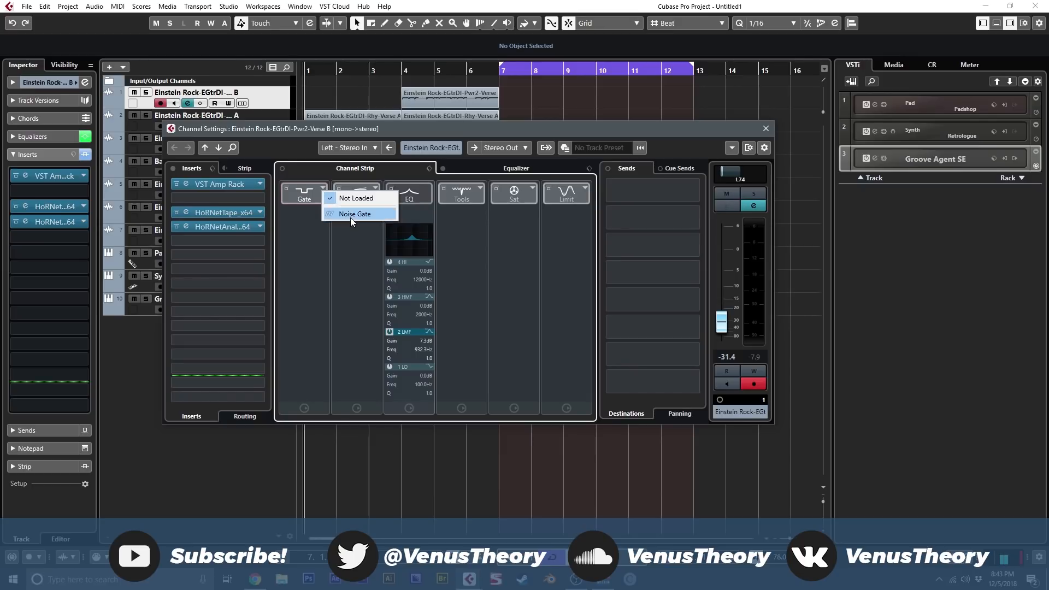
{"action": "left_click", "coordinate": [350, 218]}
Try the Standard Compressor, Tube Compressor and VintageCompressor in the channel strip, and unload both the compressor and the noise gate.
{"action": "left_click", "coordinate": [324, 191]}
{"action": "left_click", "coordinate": [375, 190]}
{"action": "left_click", "coordinate": [375, 189]}
{"action": "left_click", "coordinate": [404, 212]}
{"action": "left_click", "coordinate": [373, 191]}
{"action": "left_click", "coordinate": [407, 224]}
{"action": "left_click", "coordinate": [374, 190]}
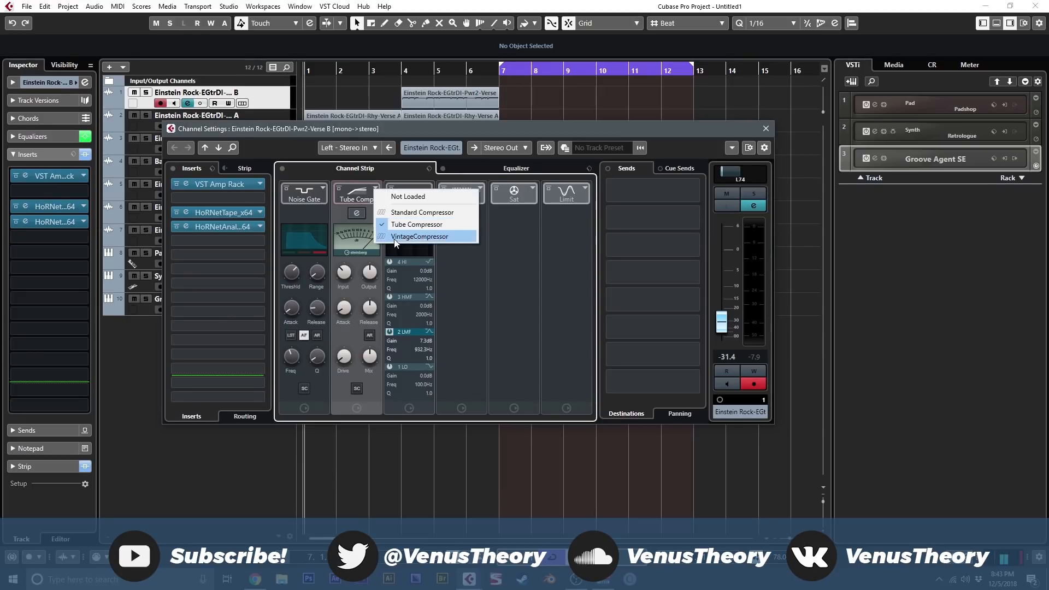
{"action": "left_click", "coordinate": [396, 237]}
{"action": "left_click", "coordinate": [375, 189]}
{"action": "left_click", "coordinate": [408, 196]}
{"action": "left_click", "coordinate": [324, 190]}
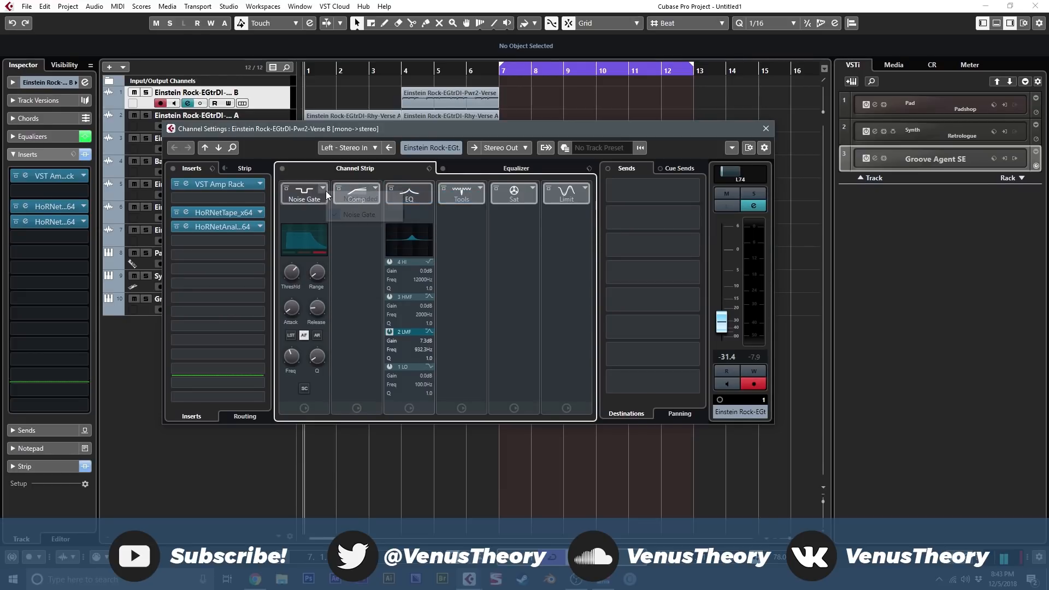
{"action": "left_click", "coordinate": [359, 199]}
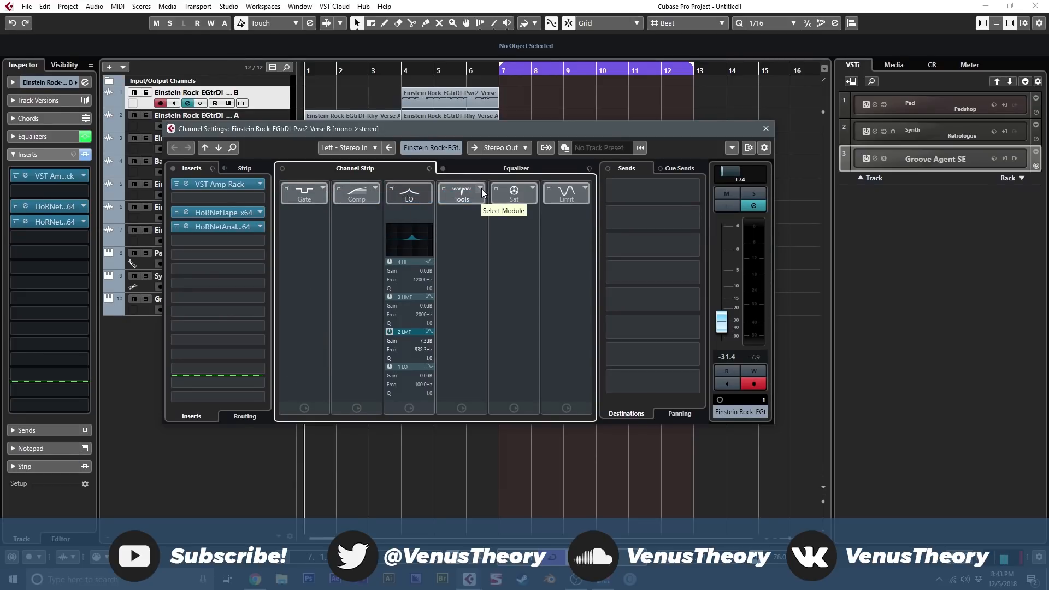
Try the DeEsser and EnvelopeShaper in the channel strip's Tools module, and unload the module.
{"action": "left_click", "coordinate": [482, 192]}
{"action": "left_click", "coordinate": [489, 209]}
{"action": "left_click", "coordinate": [482, 191]}
{"action": "left_click", "coordinate": [522, 226]}
{"action": "left_click", "coordinate": [481, 190]}
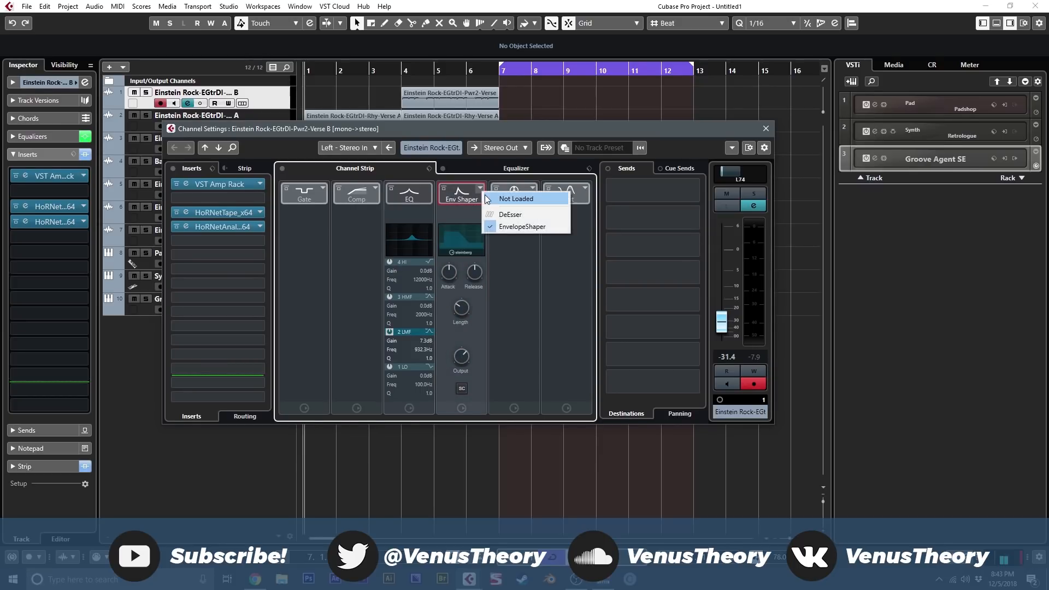
{"action": "left_click", "coordinate": [487, 199]}
Try Tape Saturation and the other saturation option in the channel strip, unload the module and close the channel settings.
{"action": "left_click", "coordinate": [533, 189]}
{"action": "left_click", "coordinate": [537, 226]}
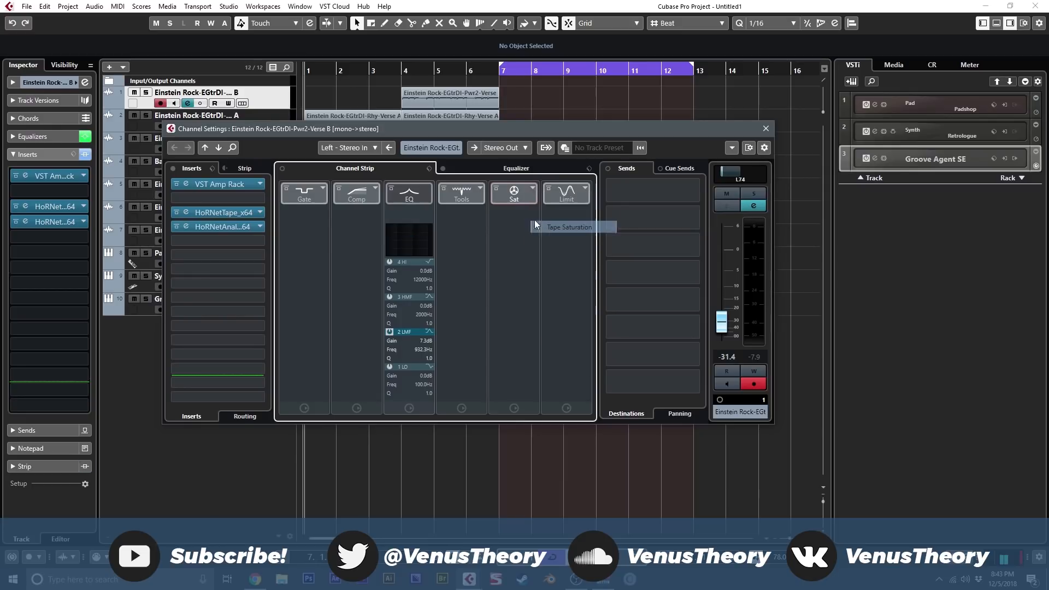
{"action": "left_click", "coordinate": [533, 188]}
{"action": "left_click", "coordinate": [547, 197]}
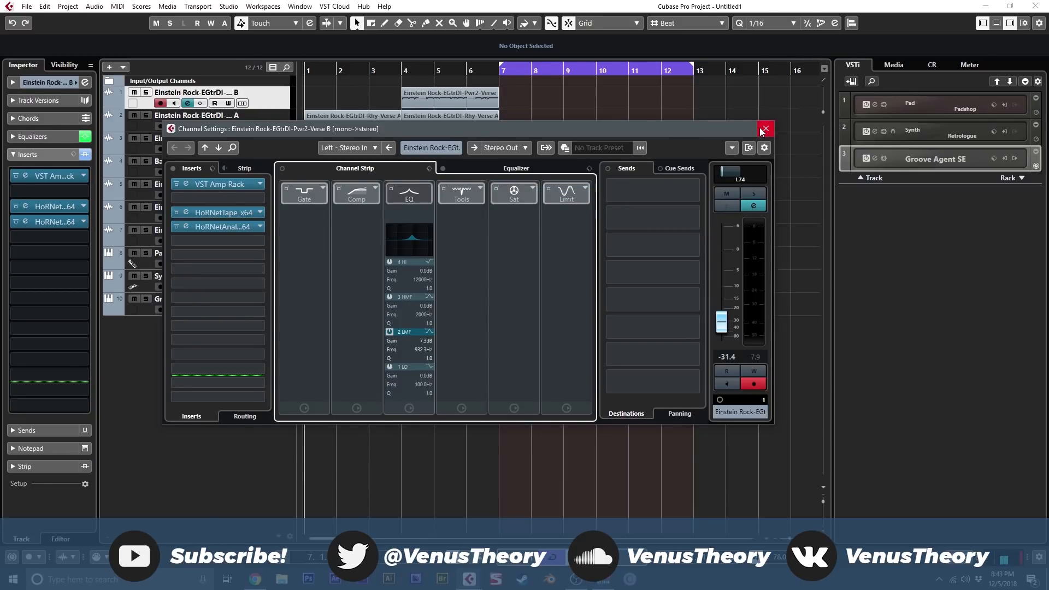
{"action": "left_click", "coordinate": [532, 190]}
{"action": "left_click", "coordinate": [552, 209]}
{"action": "left_click", "coordinate": [534, 191]}
{"action": "left_click", "coordinate": [558, 197]}
{"action": "left_click", "coordinate": [766, 129]}
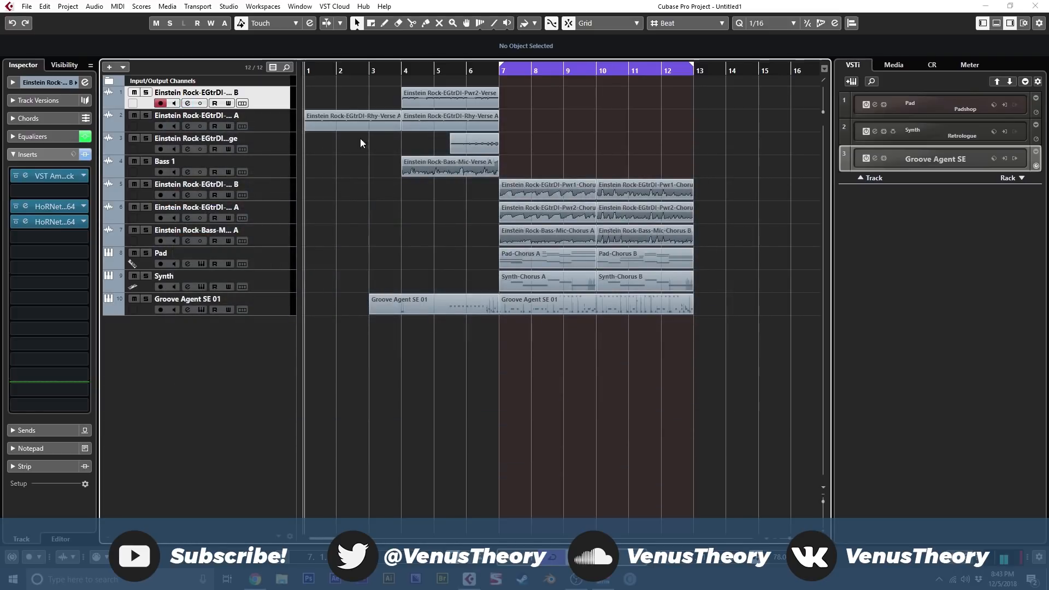
Insert the Distortion effect in the sixth insert slot of the Einstein Rock-EGtrDI-Pwr2-Verse B track and close its window.
{"action": "left_click", "coordinate": [274, 119]}
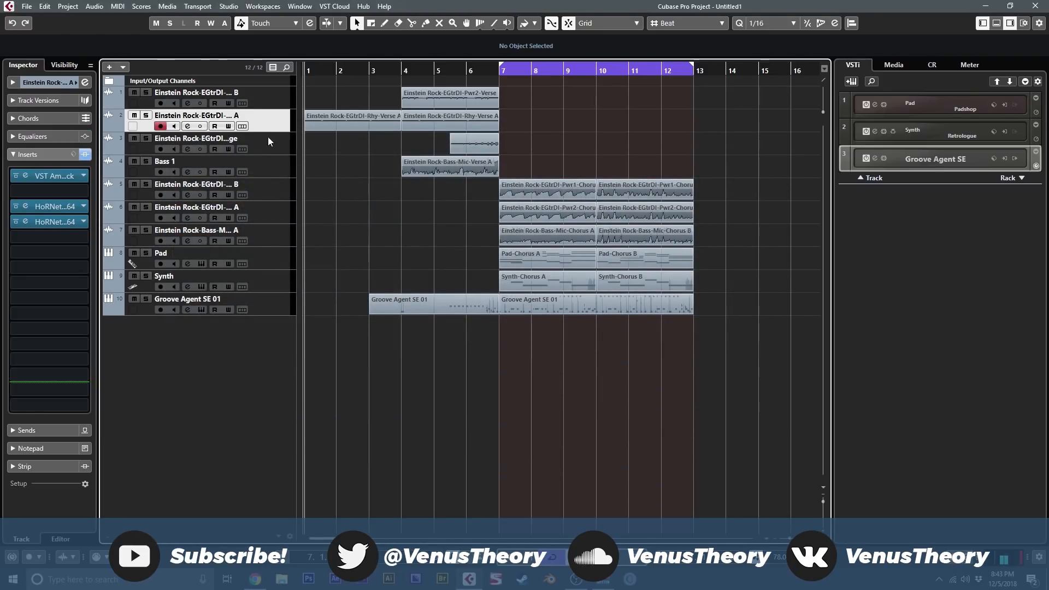
{"action": "left_click", "coordinate": [271, 104]}
{"action": "left_click", "coordinate": [54, 253]}
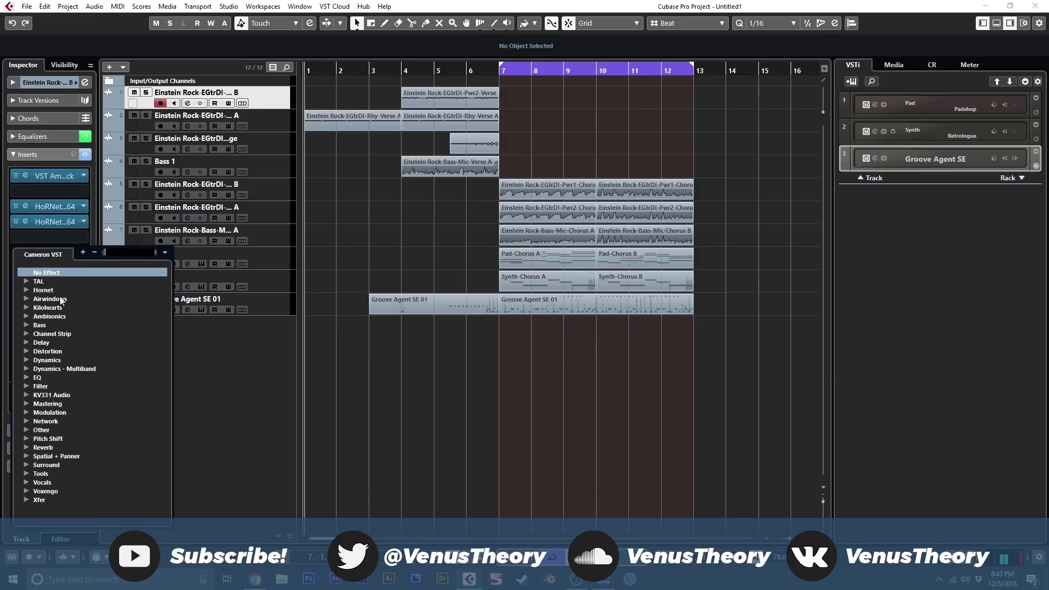
{"action": "left_click", "coordinate": [33, 352]}
{"action": "left_click", "coordinate": [26, 351]}
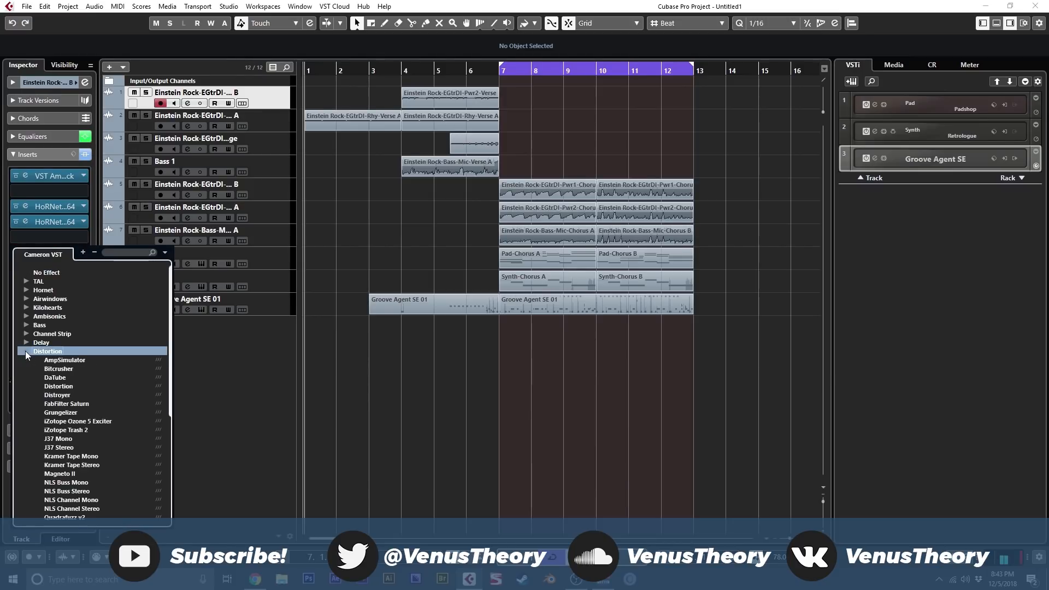
{"action": "left_click", "coordinate": [67, 387]}
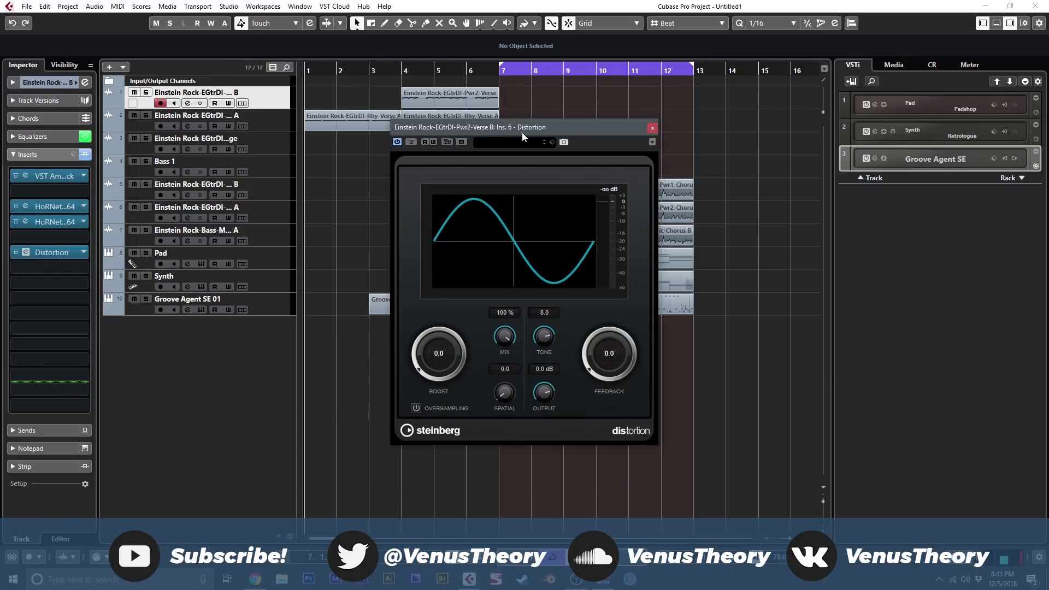
{"action": "left_click_drag", "start_coordinate": [522, 132], "coordinate": [407, 96]}
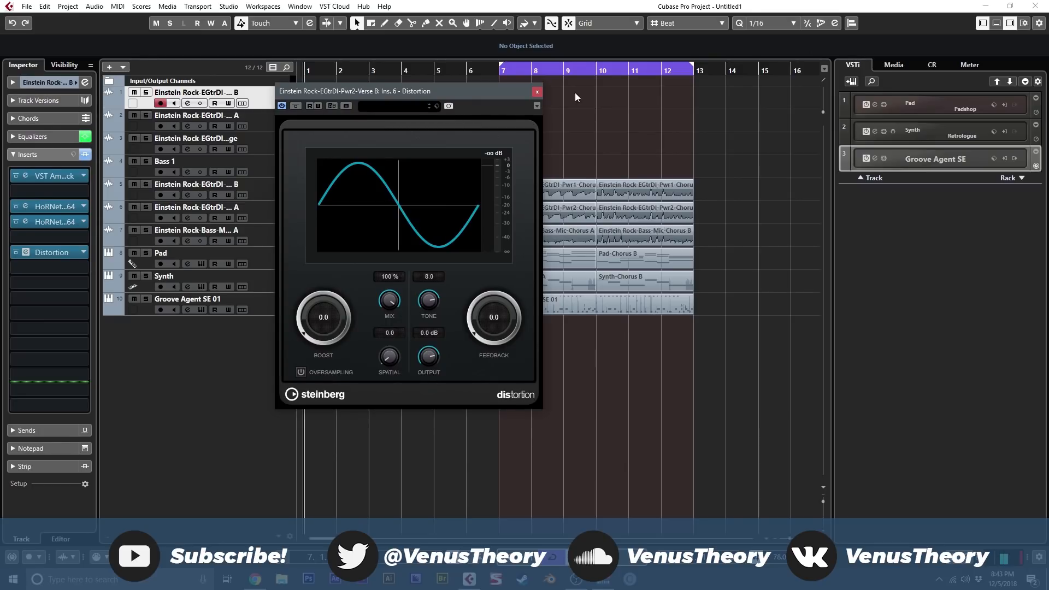
{"action": "left_click", "coordinate": [538, 92]}
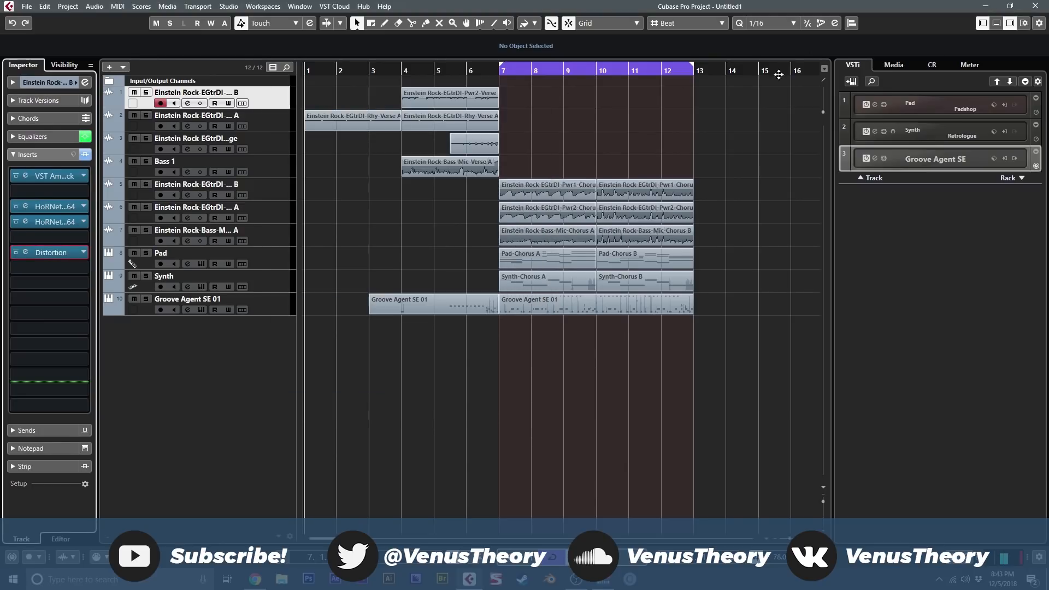
Add a SynthMaster2 instrument track from the VST Instruments media, and capture the plug-in's picture for the browser.
{"action": "left_click", "coordinate": [886, 66]}
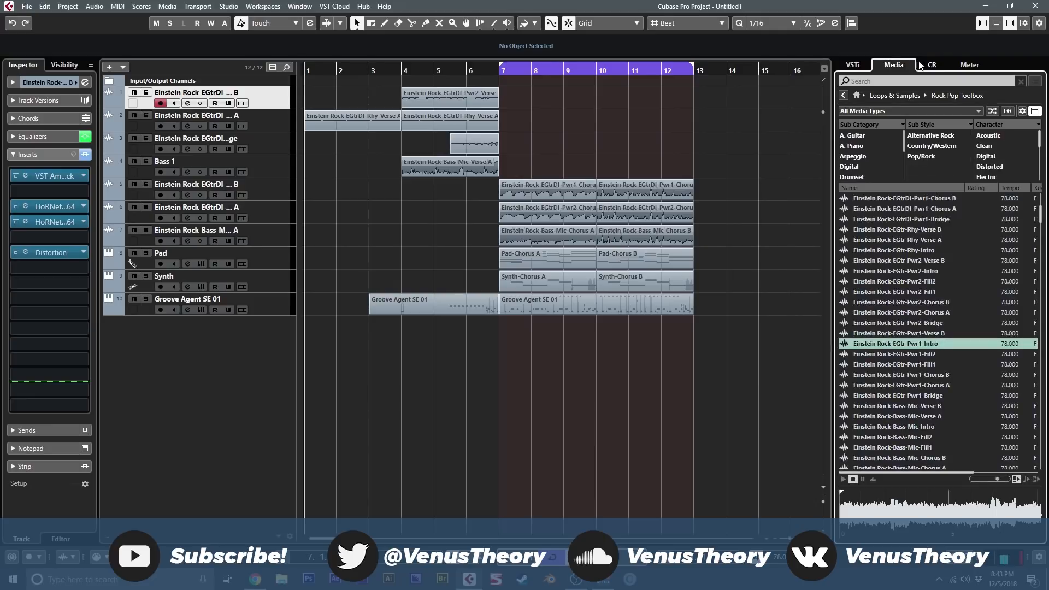
{"action": "left_click", "coordinate": [857, 96]}
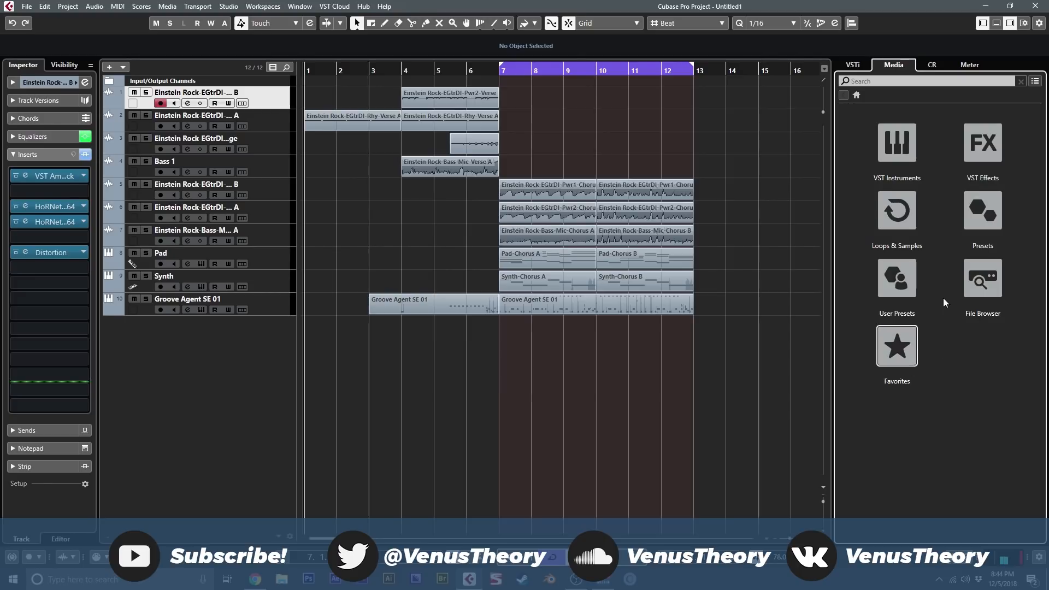
{"action": "left_click", "coordinate": [913, 153]}
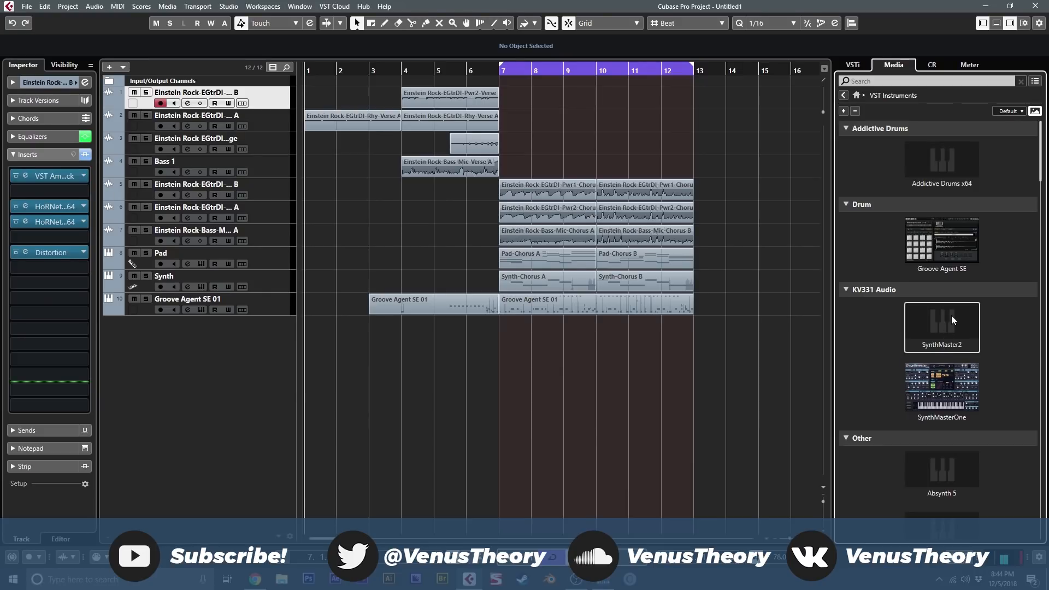
{"action": "left_click_drag", "start_coordinate": [938, 313], "coordinate": [514, 356]}
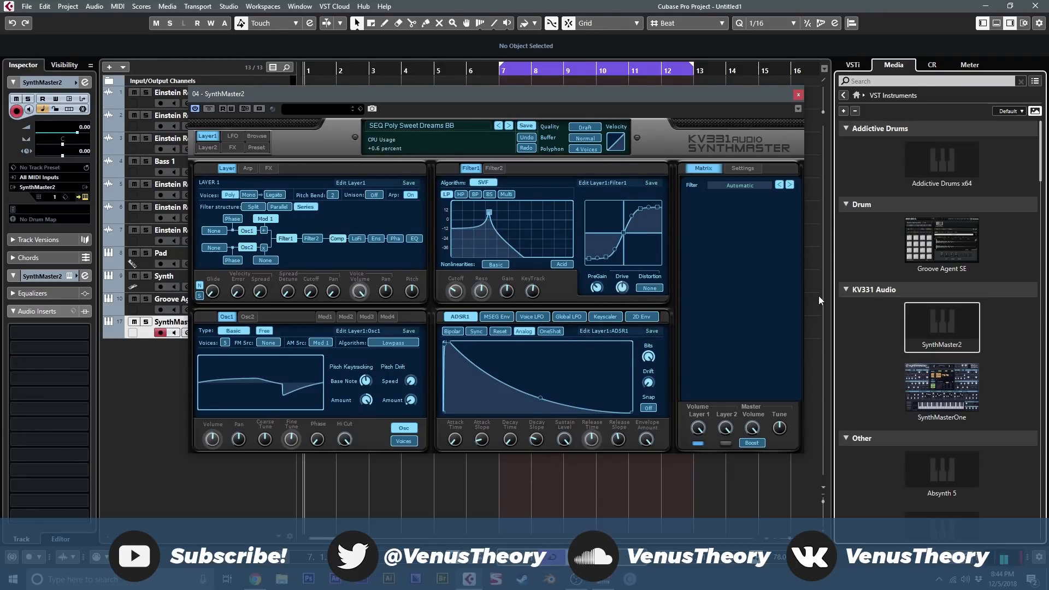
{"action": "left_click", "coordinate": [372, 109]}
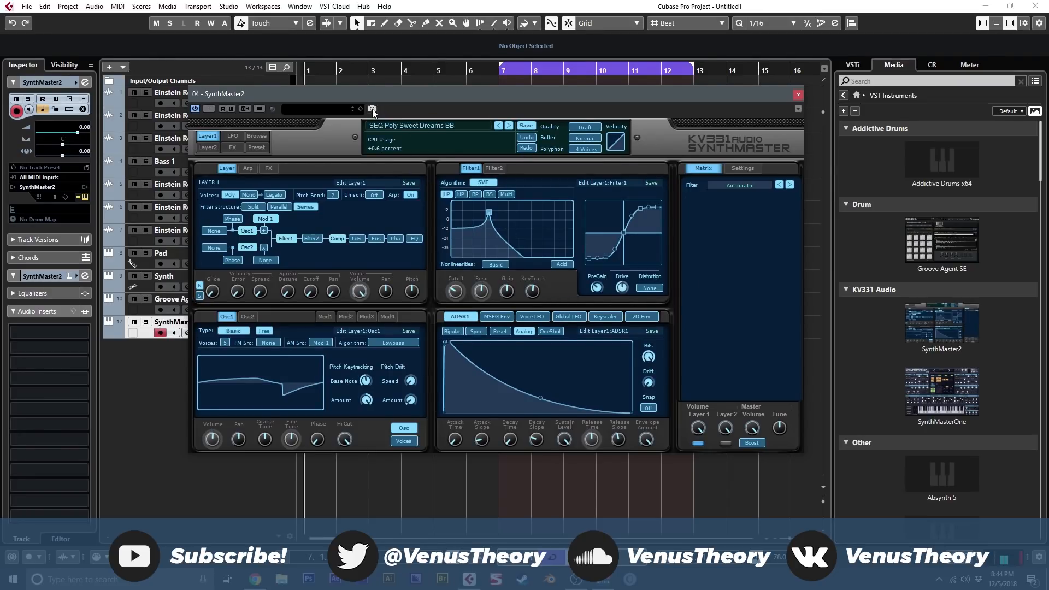
{"action": "left_click", "coordinate": [798, 95]}
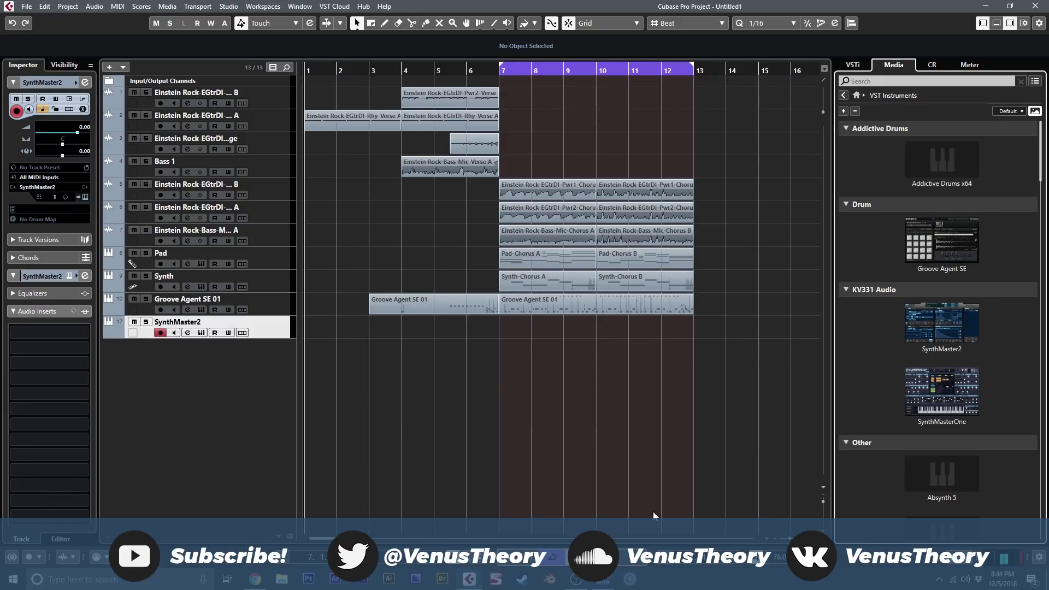
Insert HoRNetChannelStripMK3 from the Hornet VST Effects on the SynthMaster2 track, and delete that track.
{"action": "left_click", "coordinate": [858, 95]}
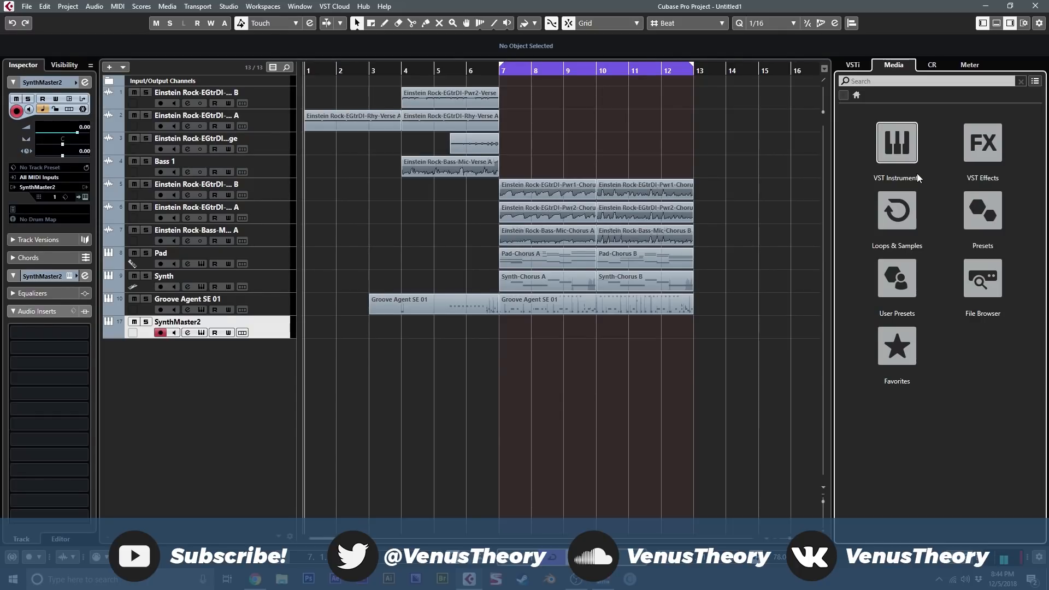
{"action": "left_click", "coordinate": [988, 158]}
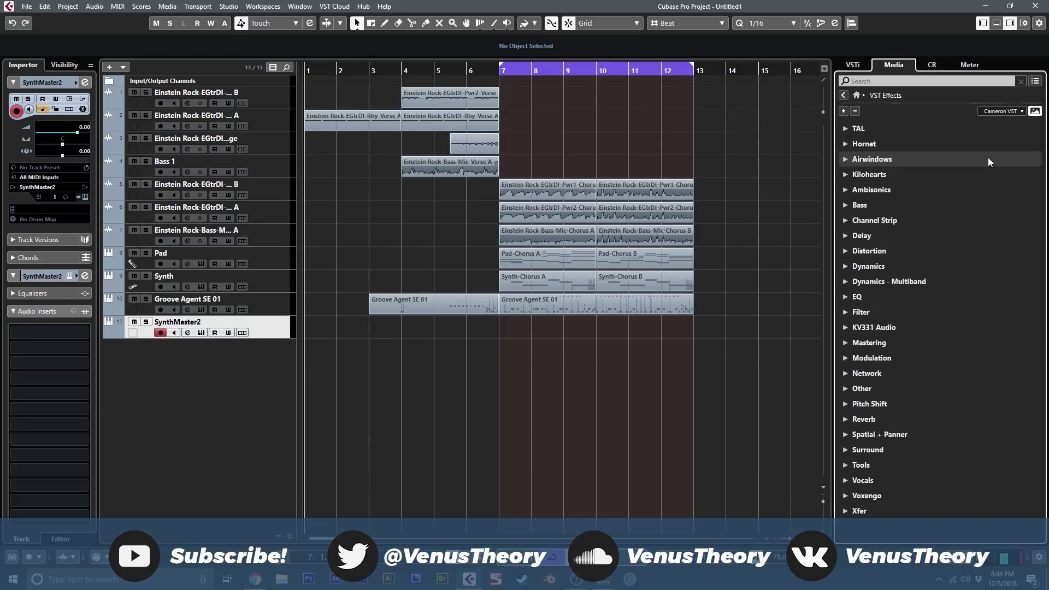
{"action": "left_click", "coordinate": [847, 160]}
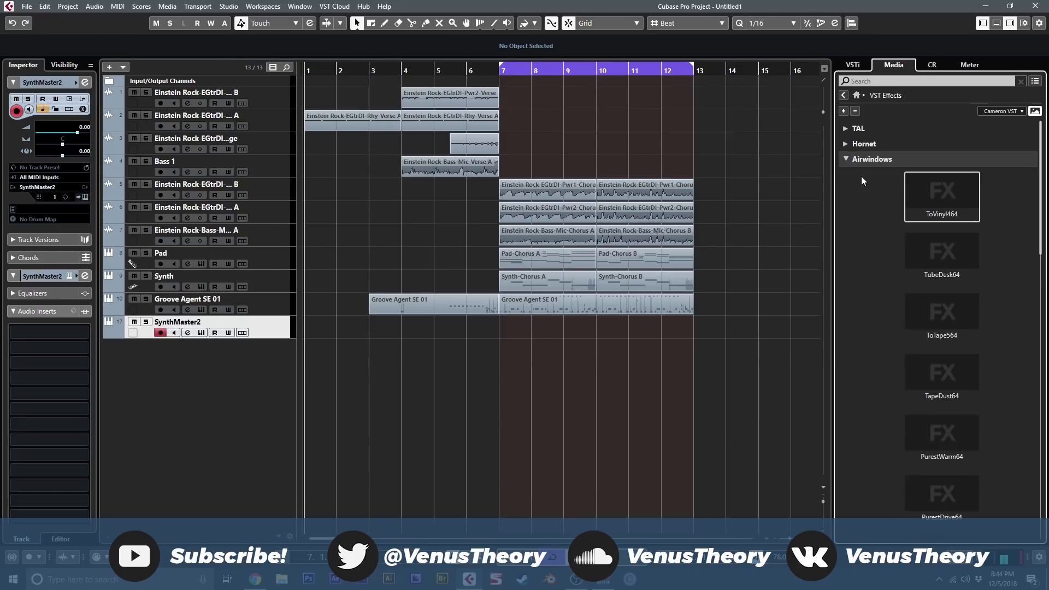
{"action": "left_click", "coordinate": [848, 159]}
{"action": "left_click", "coordinate": [846, 145]}
{"action": "left_click_drag", "start_coordinate": [934, 171], "coordinate": [221, 336]}
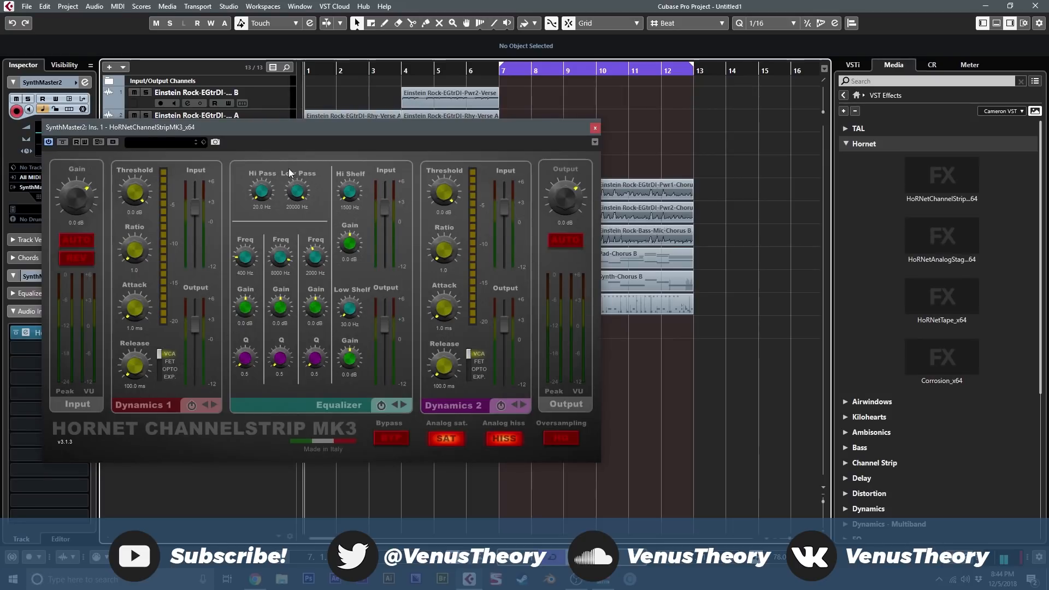
{"action": "left_click", "coordinate": [595, 127]}
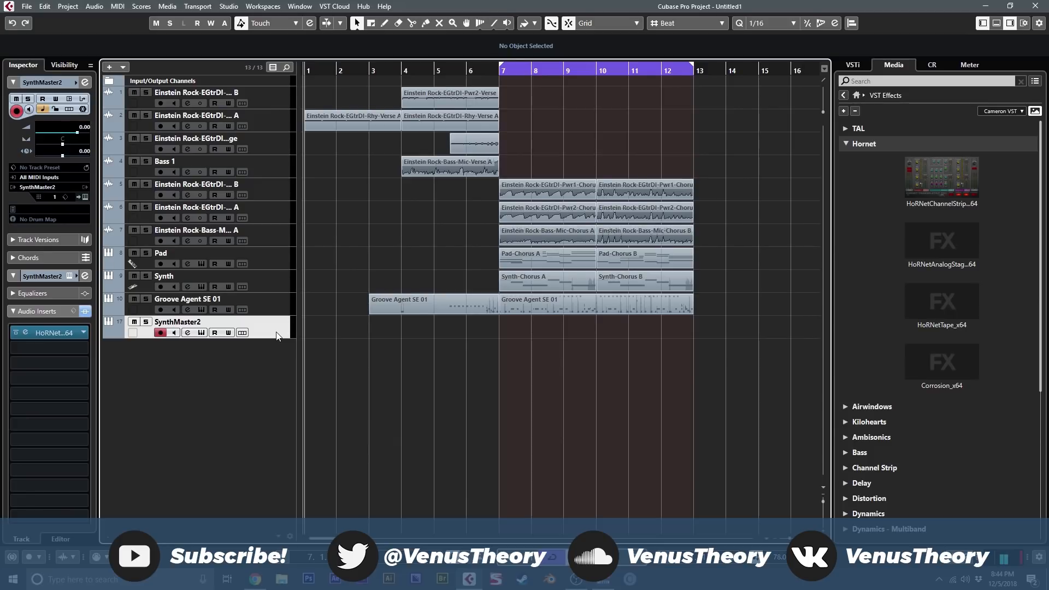
{"action": "key", "text": "Delete"}
Open the Analog Techno set in Loops & Samples and audition several of its samples, including Techno - HiHat 01.
{"action": "left_click", "coordinate": [859, 97]}
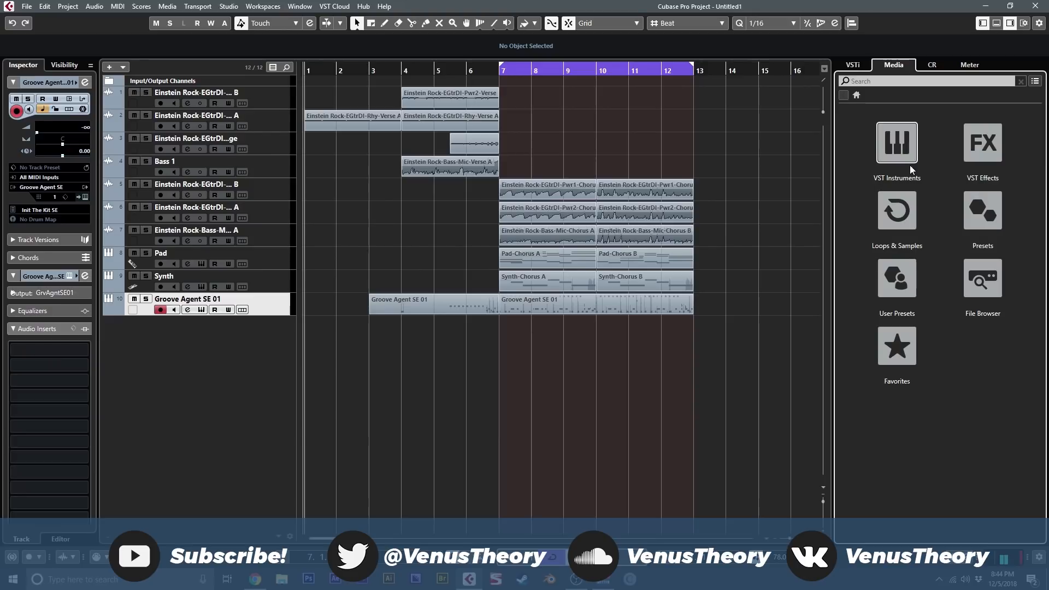
{"action": "left_click", "coordinate": [897, 215]}
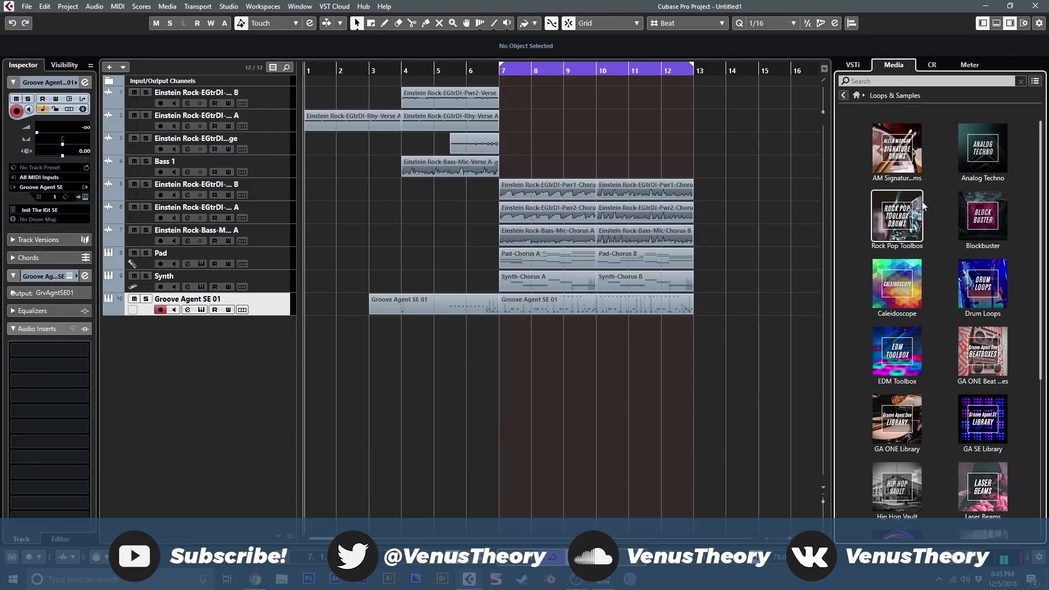
{"action": "scroll", "coordinate": [923, 202], "scroll_direction": "down", "scroll_amount": 5}
{"action": "scroll", "coordinate": [931, 304], "scroll_direction": "up", "scroll_amount": 5}
{"action": "left_click", "coordinate": [972, 156]}
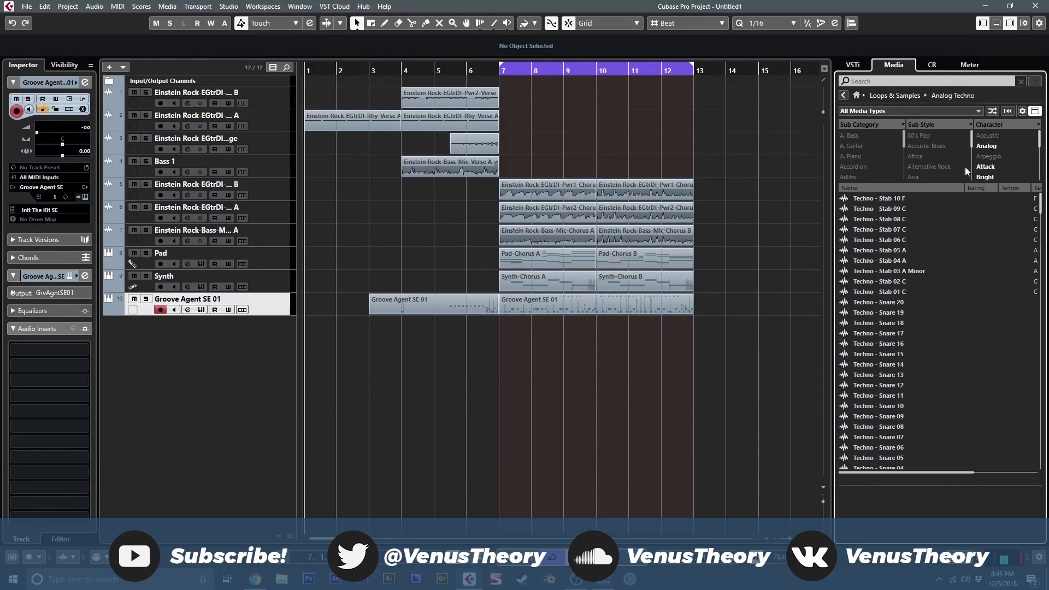
{"action": "left_click", "coordinate": [910, 271]}
{"action": "left_click", "coordinate": [913, 323]}
{"action": "scroll", "coordinate": [911, 369], "scroll_direction": "down", "scroll_amount": 5}
{"action": "left_click", "coordinate": [912, 375]}
{"action": "scroll", "coordinate": [917, 383], "scroll_direction": "down", "scroll_amount": 5}
{"action": "key", "text": "Down"}
{"action": "left_click", "coordinate": [918, 395]}
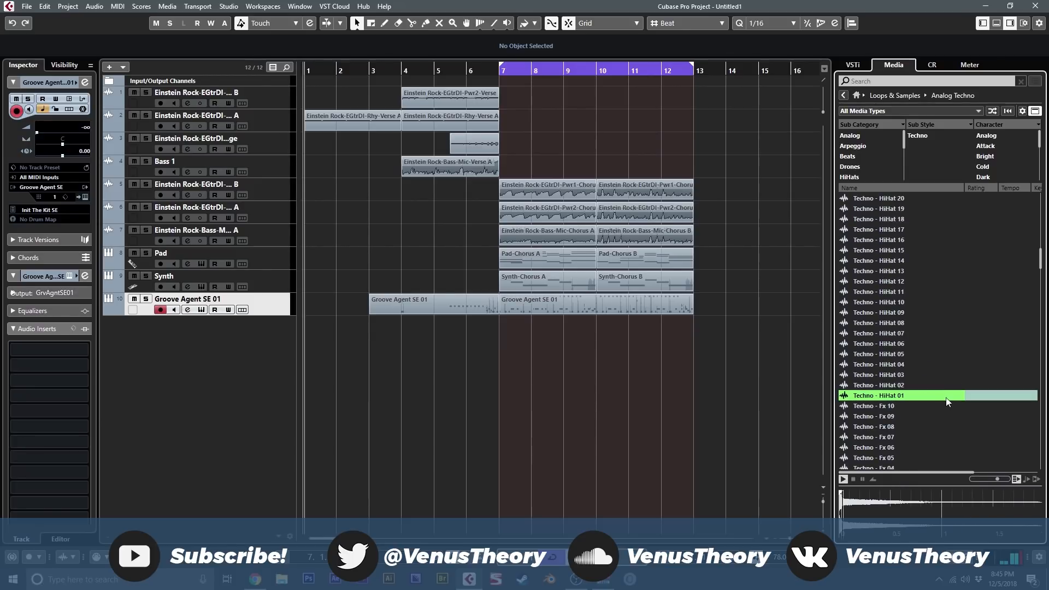
Open the Blockbuster set in Loops & Samples.
{"action": "left_click", "coordinate": [856, 95]}
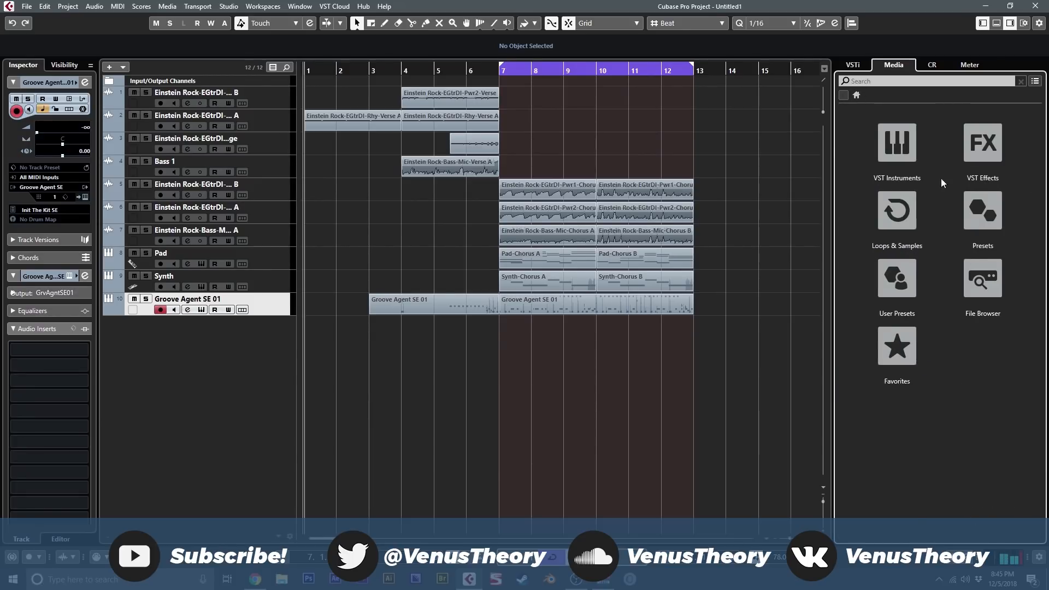
{"action": "left_click", "coordinate": [899, 211]}
{"action": "left_click", "coordinate": [972, 218]}
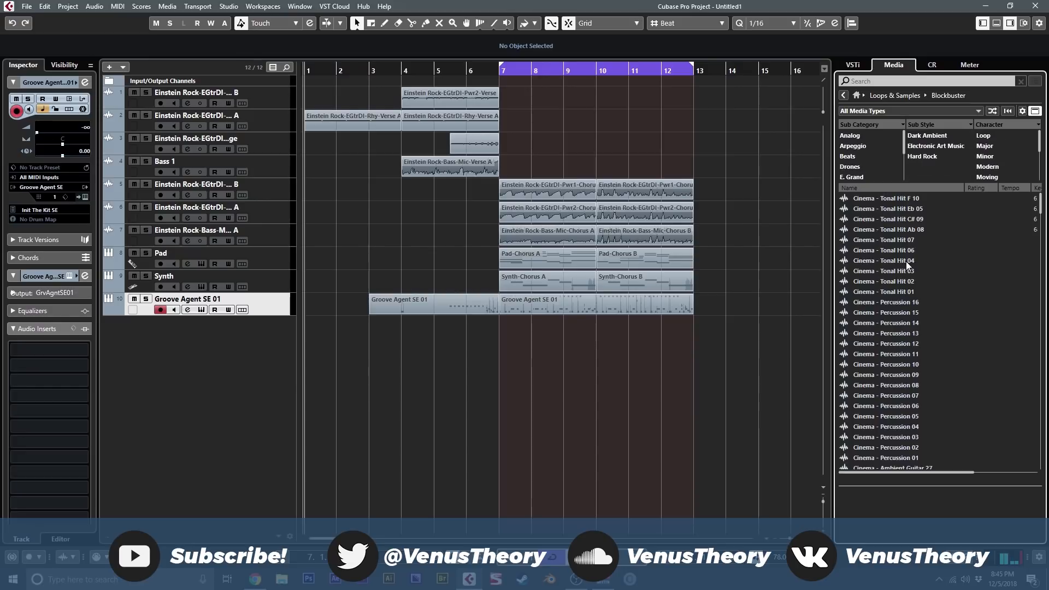
Audition several Blockbuster samples, including Cinema - Tonal Hit 03, Cinema - Percussion 06 and Cinema - Ambient Guitar E 47.
{"action": "left_click", "coordinate": [911, 270]}
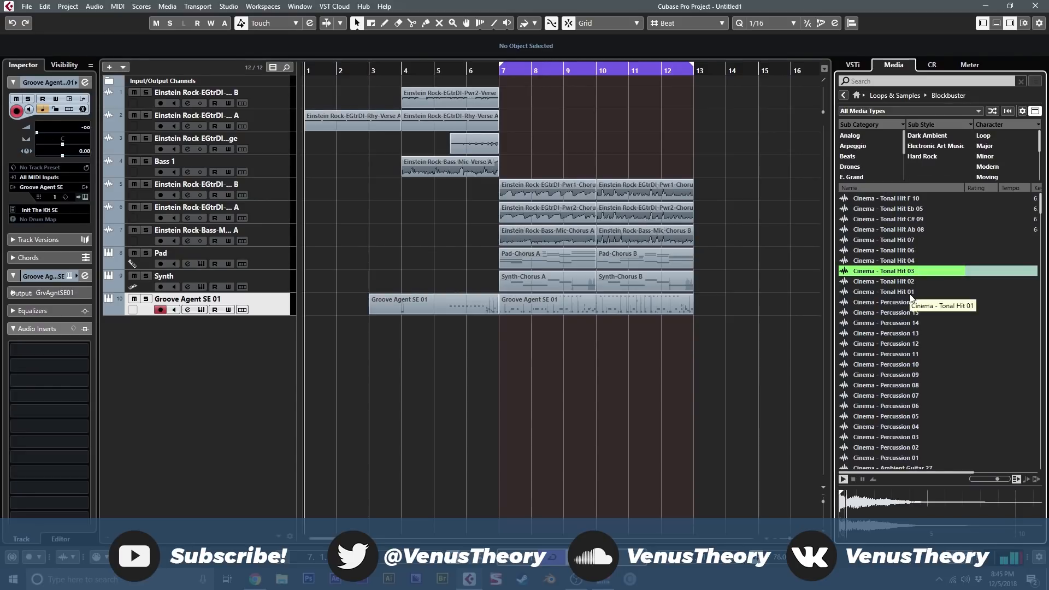
{"action": "scroll", "coordinate": [906, 353], "scroll_direction": "down", "scroll_amount": 2}
{"action": "left_click", "coordinate": [902, 304]}
{"action": "scroll", "coordinate": [922, 367], "scroll_direction": "down", "scroll_amount": 2}
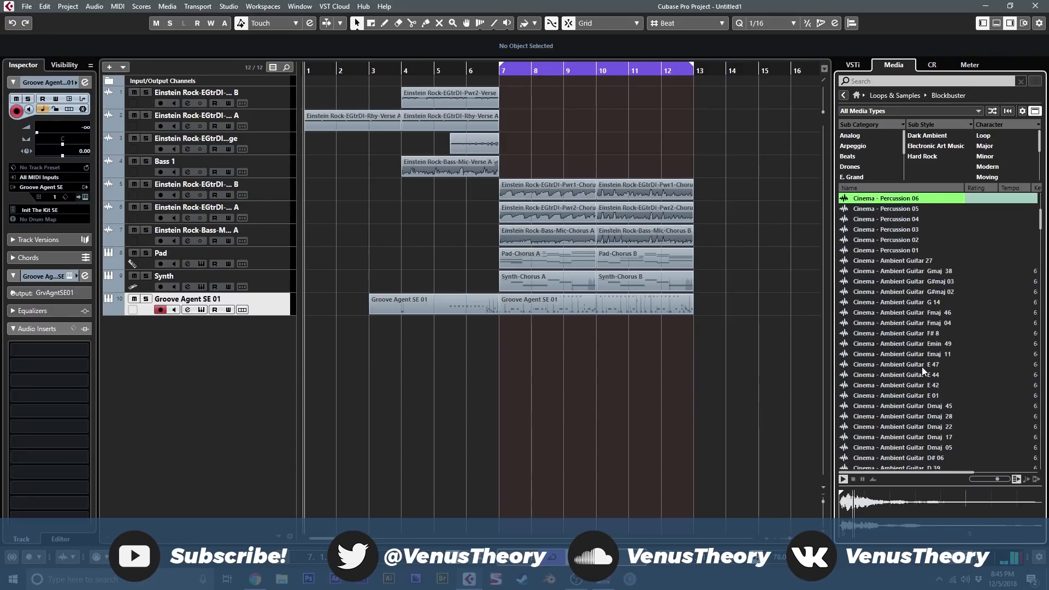
{"action": "left_click", "coordinate": [923, 365]}
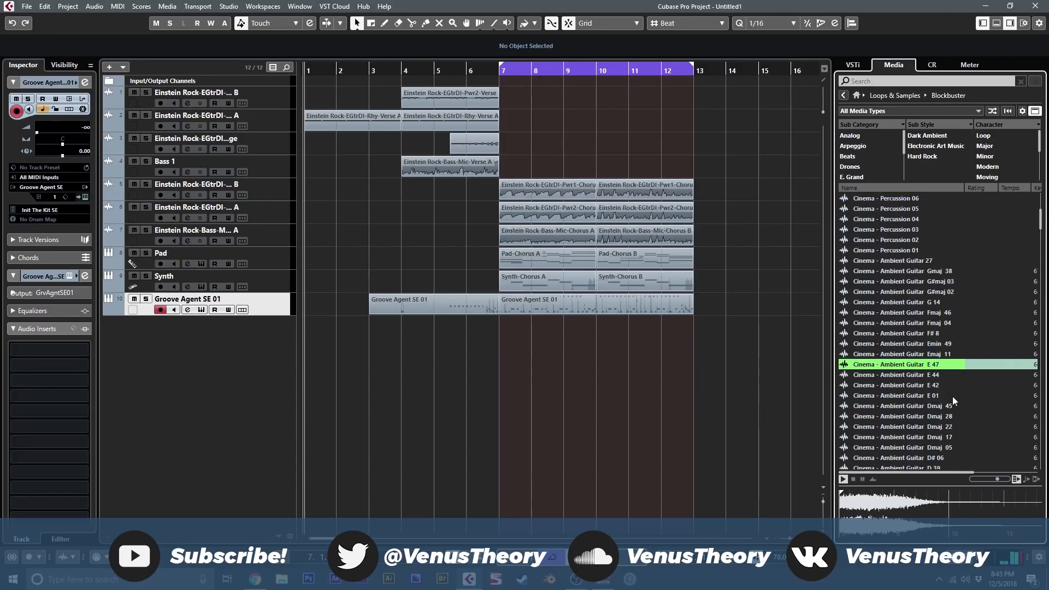
Open the Hip Hop Vault set in Loops & Samples and audition several of its samples, including Hip Hop - Kick 01.
{"action": "left_click", "coordinate": [879, 95]}
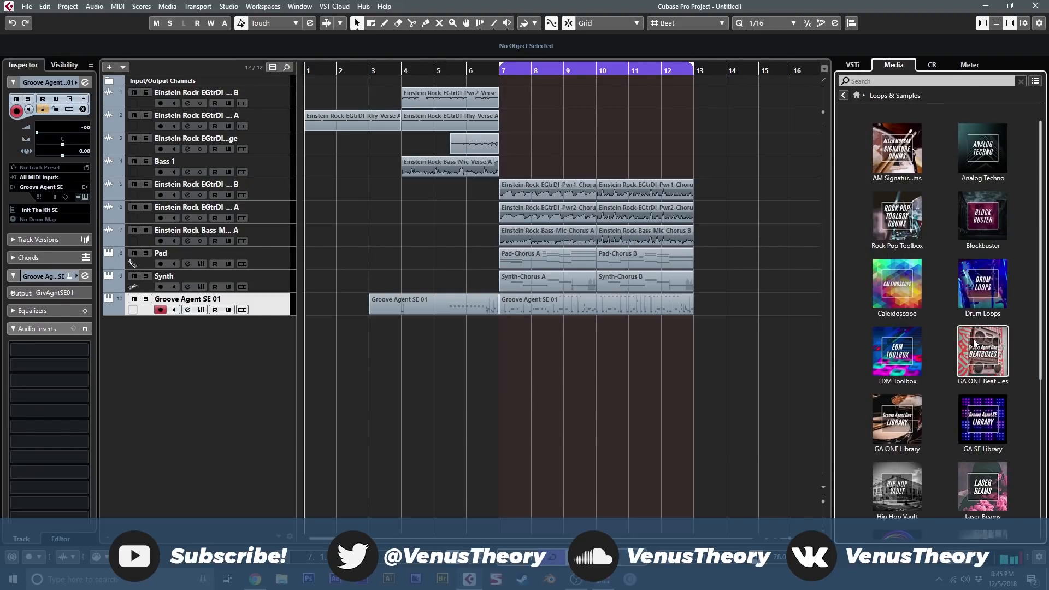
{"action": "scroll", "coordinate": [984, 360], "scroll_direction": "down", "scroll_amount": 2}
{"action": "scroll", "coordinate": [958, 346], "scroll_direction": "down", "scroll_amount": 1}
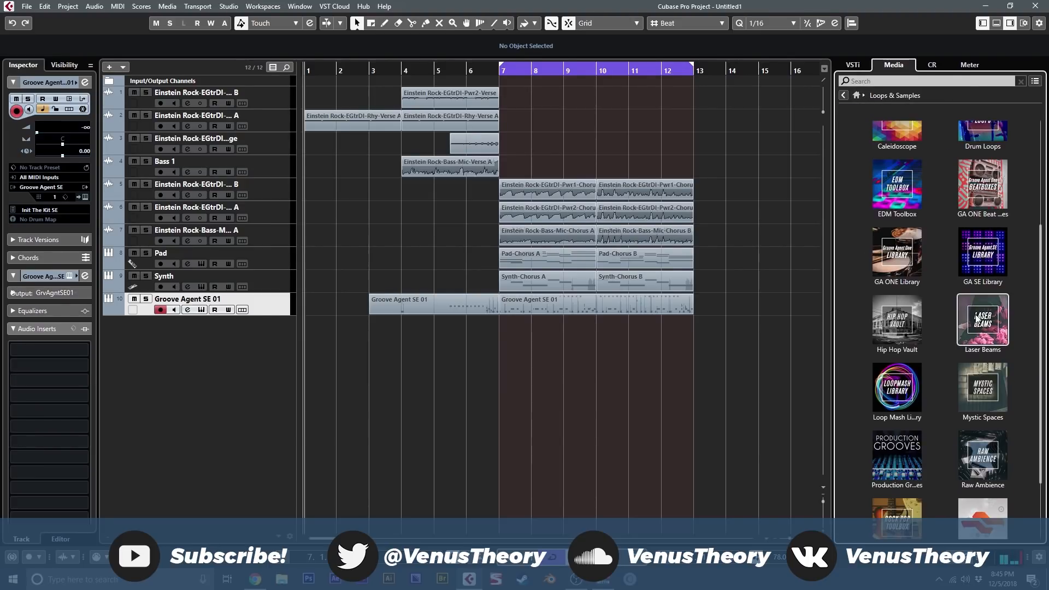
{"action": "left_click", "coordinate": [891, 328]}
{"action": "left_click", "coordinate": [897, 282]}
{"action": "left_click", "coordinate": [902, 323]}
{"action": "left_click", "coordinate": [907, 385]}
{"action": "scroll", "coordinate": [912, 397], "scroll_direction": "down", "scroll_amount": 5}
{"action": "left_click", "coordinate": [910, 395]}
{"action": "scroll", "coordinate": [910, 402], "scroll_direction": "down", "scroll_amount": 3}
{"action": "left_click", "coordinate": [910, 406]}
{"action": "scroll", "coordinate": [918, 410], "scroll_direction": "down", "scroll_amount": 2}
{"action": "left_click", "coordinate": [920, 415]}
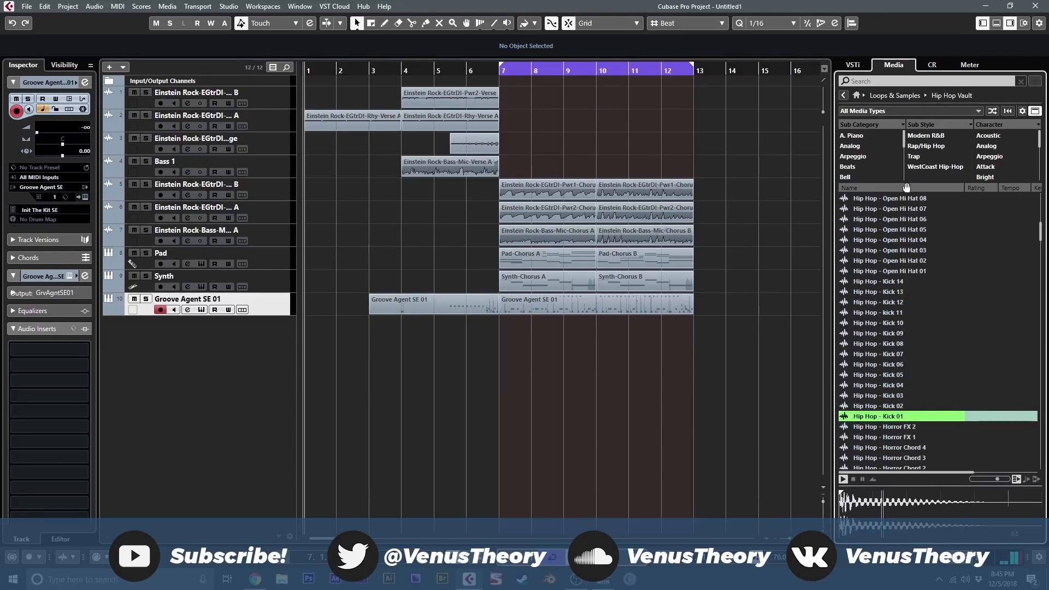
Open the Laser Beams set in Loops & Samples and audition several of its samples, including FC11_Kit_20_Clap2_MM.
{"action": "left_click", "coordinate": [882, 96]}
{"action": "left_click", "coordinate": [974, 318]}
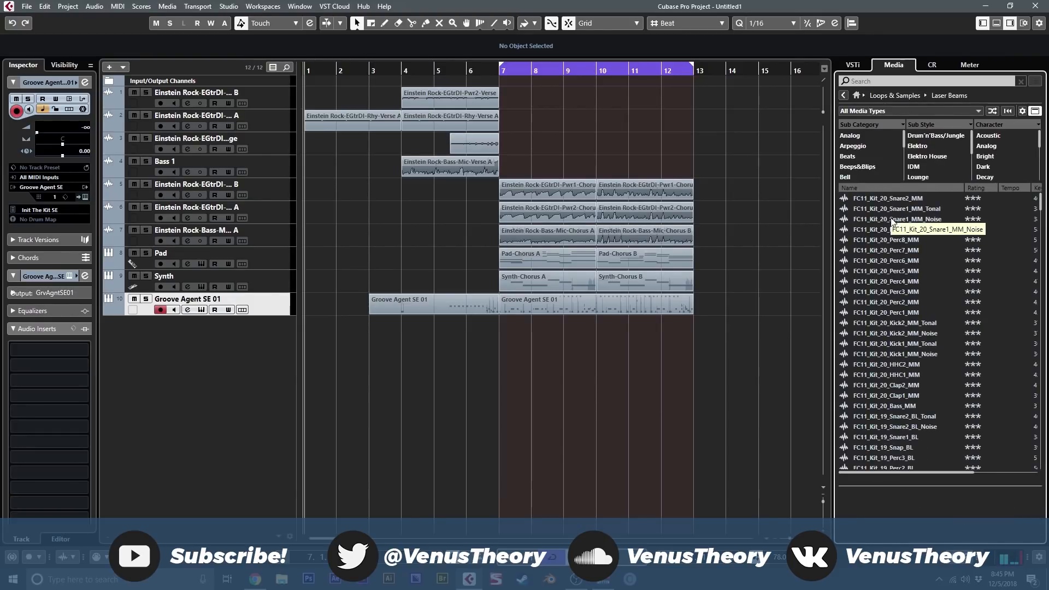
{"action": "left_click", "coordinate": [901, 261]}
{"action": "left_click", "coordinate": [907, 322]}
{"action": "left_click", "coordinate": [916, 385]}
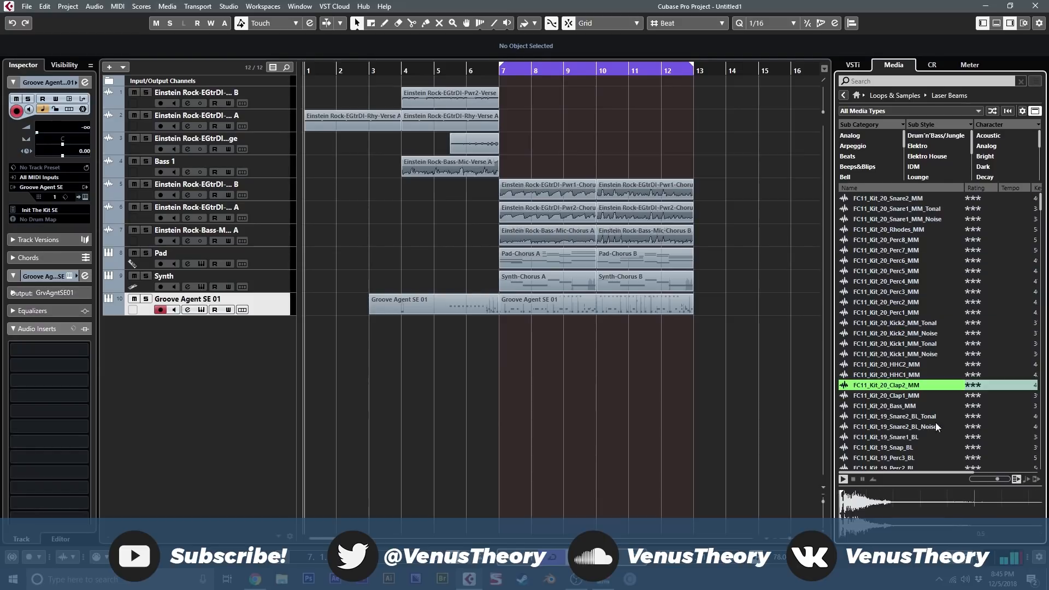
{"action": "scroll", "coordinate": [952, 382], "scroll_direction": "down", "scroll_amount": 3}
Open the Mystic Spaces set in Loops & Samples and audition several of its string thing and dark harp samples.
{"action": "left_click", "coordinate": [903, 97]}
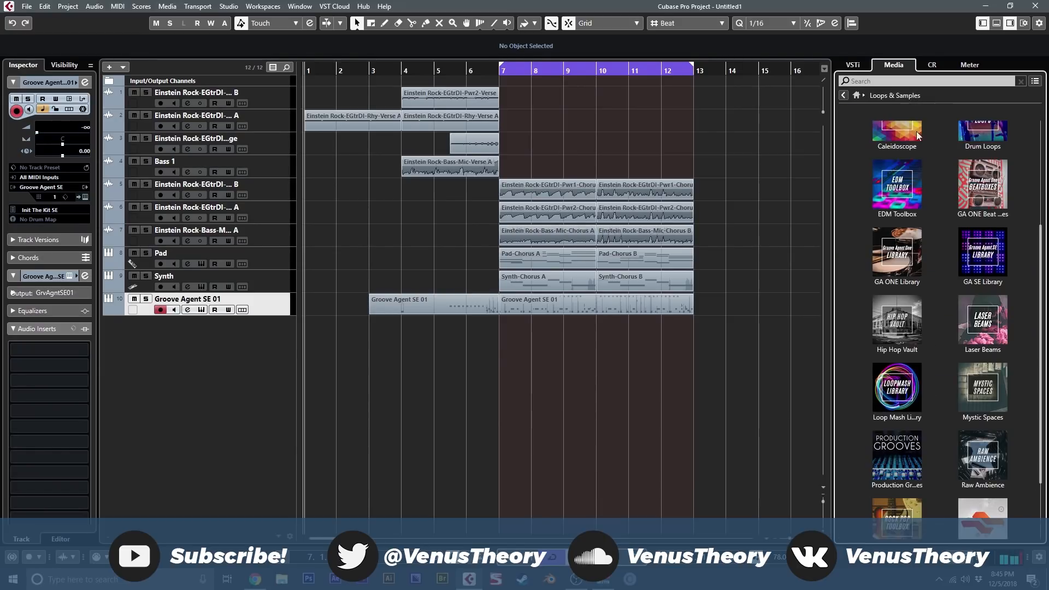
{"action": "scroll", "coordinate": [980, 281], "scroll_direction": "down", "scroll_amount": 2}
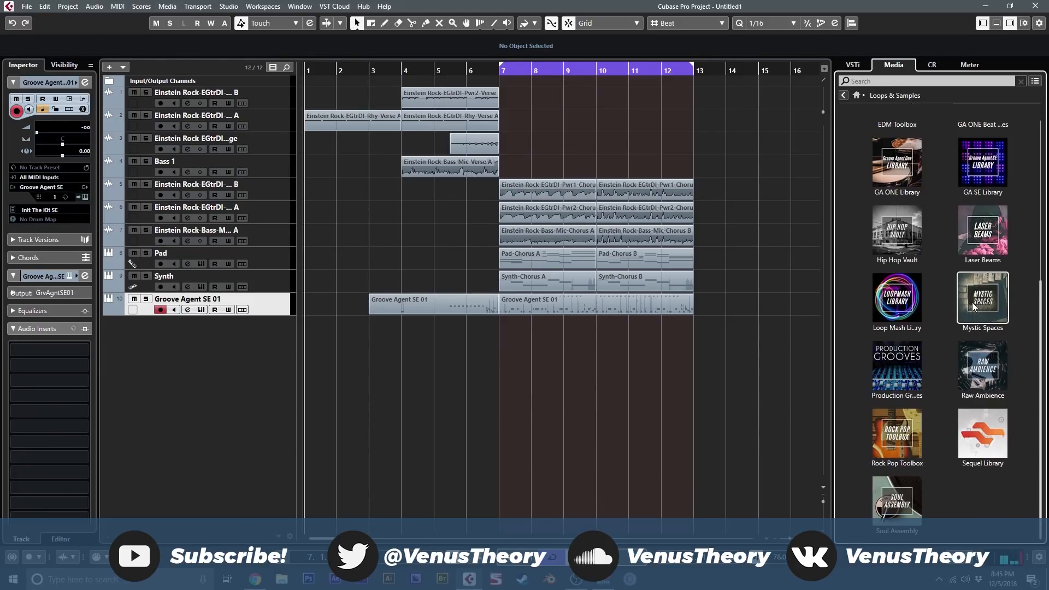
{"action": "left_click", "coordinate": [977, 329]}
{"action": "left_click", "coordinate": [911, 260]}
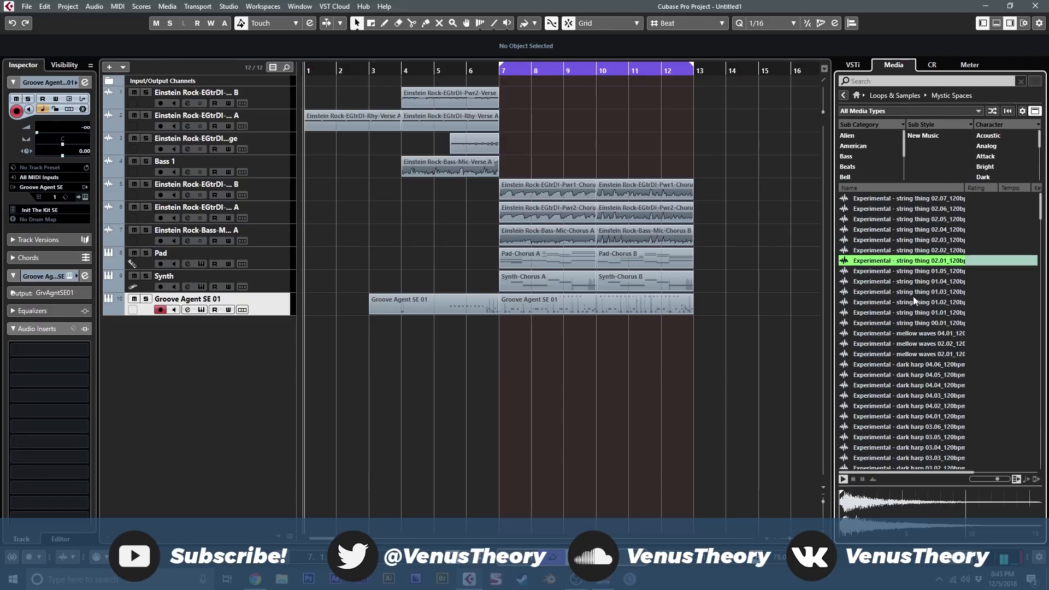
{"action": "left_click", "coordinate": [914, 323]}
{"action": "left_click", "coordinate": [918, 365]}
{"action": "scroll", "coordinate": [924, 377], "scroll_direction": "down", "scroll_amount": 2}
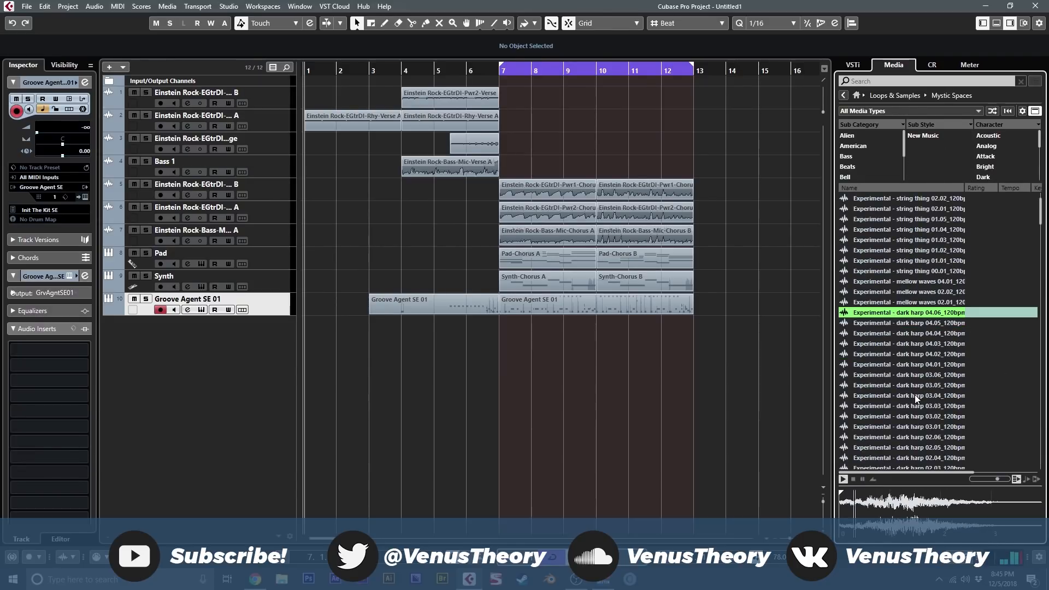
{"action": "left_click", "coordinate": [932, 396]}
{"action": "left_click", "coordinate": [935, 438]}
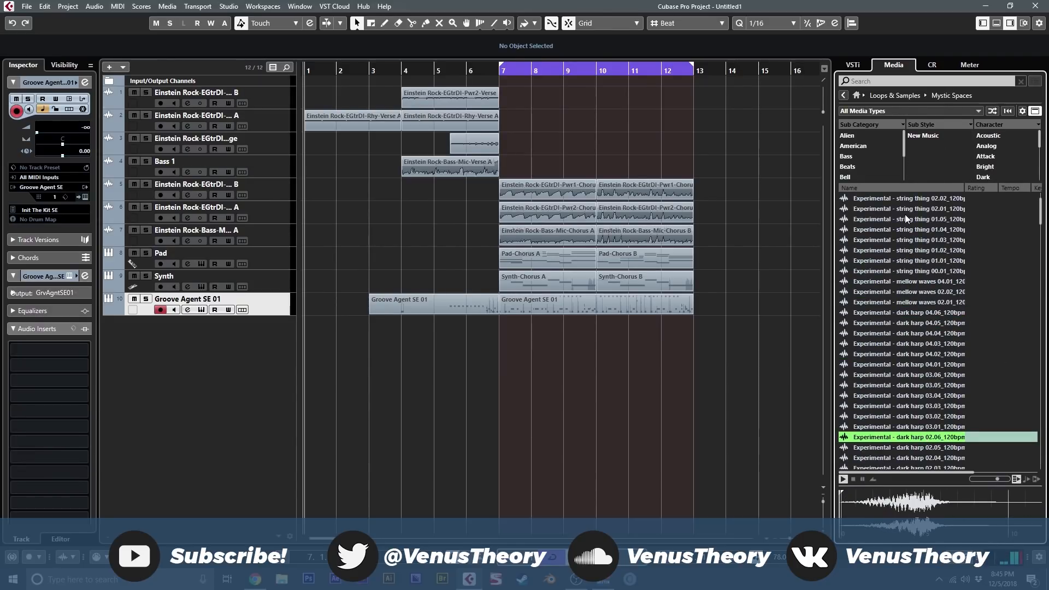
Open the Raw Ambience set in Loops & Samples and audition several samples, including Electronica - Music Texture 12 Bb Minor.
{"action": "left_click", "coordinate": [896, 96]}
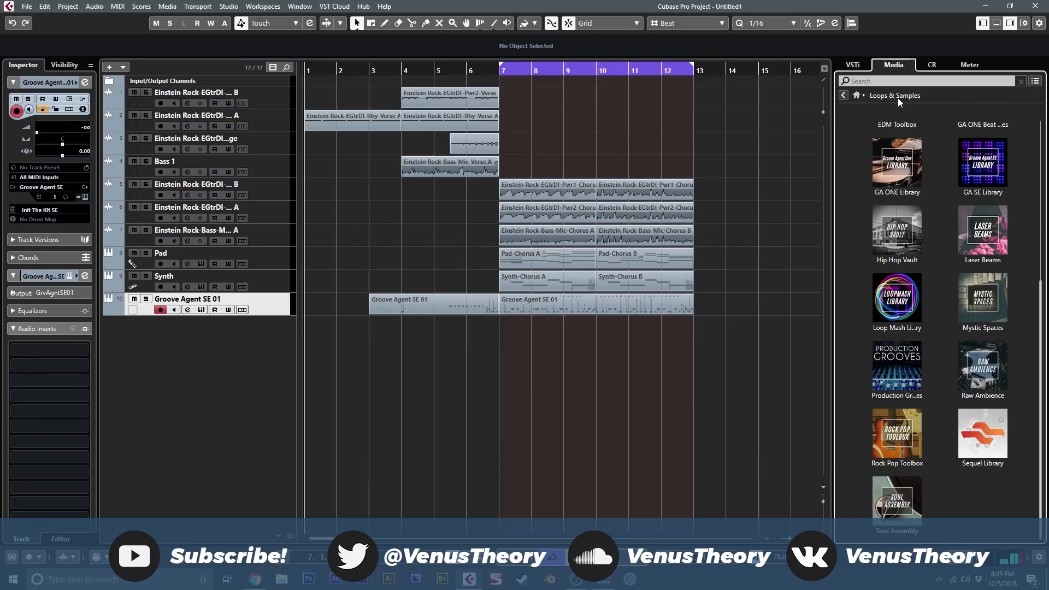
{"action": "left_click", "coordinate": [981, 385]}
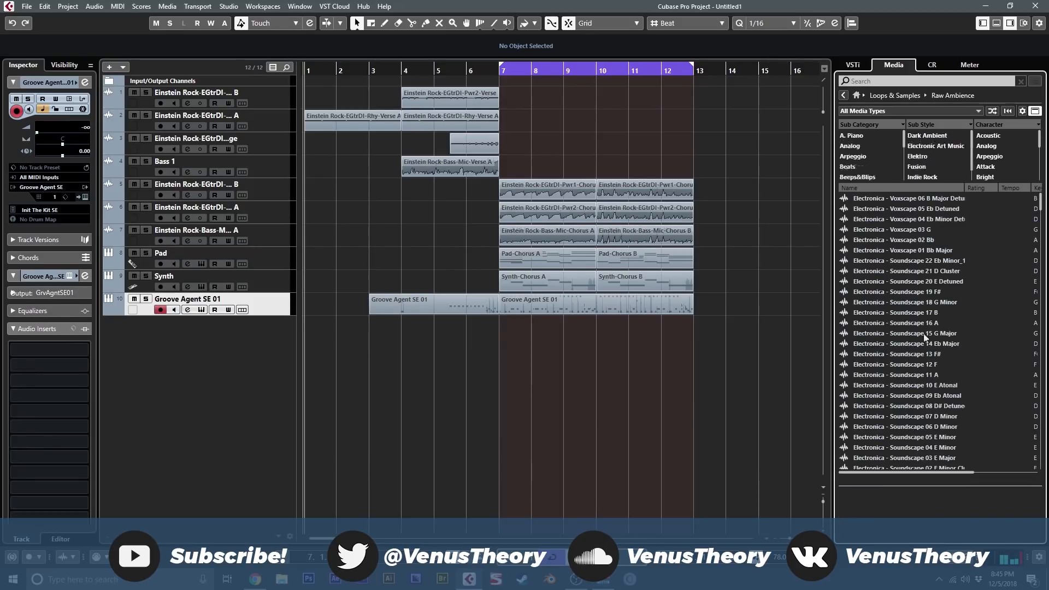
{"action": "left_click", "coordinate": [905, 294]}
{"action": "scroll", "coordinate": [928, 383], "scroll_direction": "down", "scroll_amount": 3}
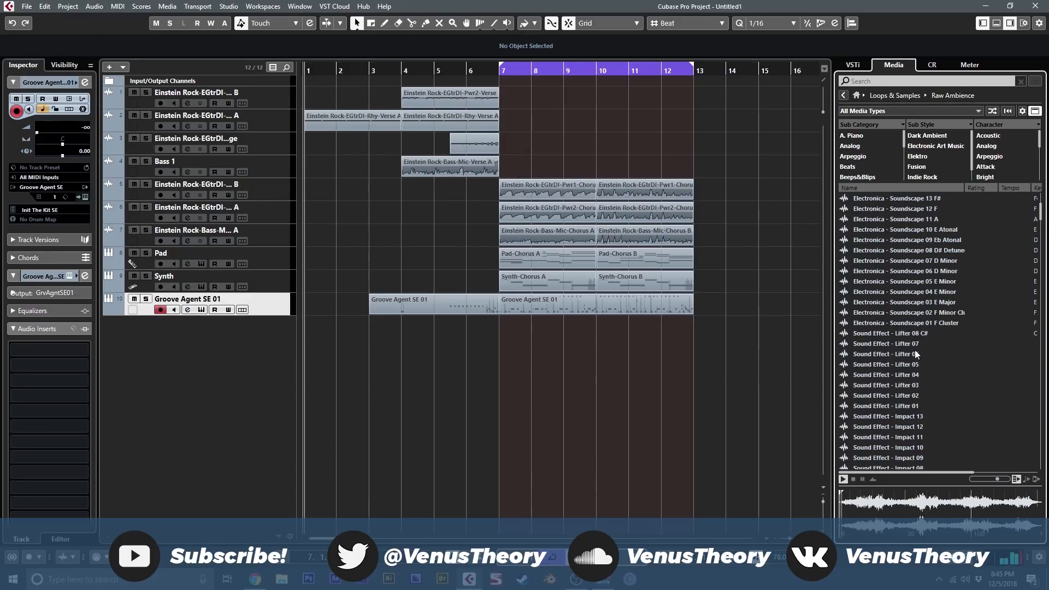
{"action": "left_click", "coordinate": [914, 306]}
{"action": "scroll", "coordinate": [935, 338], "scroll_direction": "down", "scroll_amount": 5}
{"action": "left_click", "coordinate": [917, 304]}
{"action": "scroll", "coordinate": [933, 352], "scroll_direction": "down", "scroll_amount": 5}
{"action": "left_click", "coordinate": [932, 353]}
{"action": "scroll", "coordinate": [937, 366], "scroll_direction": "down", "scroll_amount": 3}
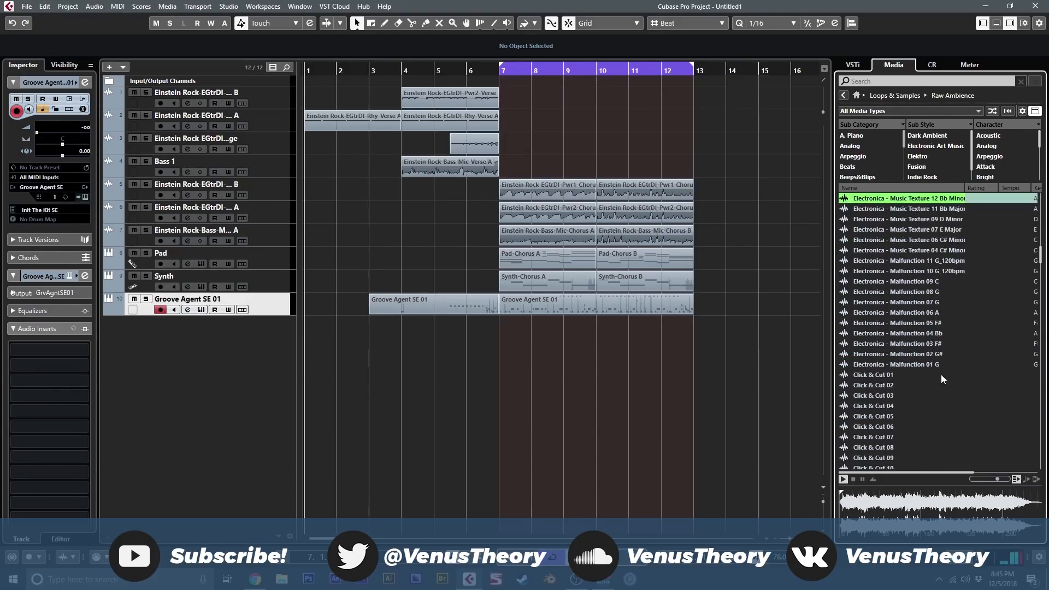
Audition more Raw Ambience samples further down the list, including Electronica - Drone 09 G and Downbeat - Drum Loop 01_070bpm.
{"action": "left_click", "coordinate": [921, 335]}
{"action": "scroll", "coordinate": [944, 363], "scroll_direction": "down", "scroll_amount": 2}
{"action": "left_click", "coordinate": [914, 346]}
{"action": "scroll", "coordinate": [923, 366], "scroll_direction": "down", "scroll_amount": 1}
{"action": "left_click", "coordinate": [915, 336]}
{"action": "scroll", "coordinate": [915, 352], "scroll_direction": "down", "scroll_amount": 10}
{"action": "left_click", "coordinate": [917, 354]}
{"action": "scroll", "coordinate": [924, 361], "scroll_direction": "down", "scroll_amount": 2}
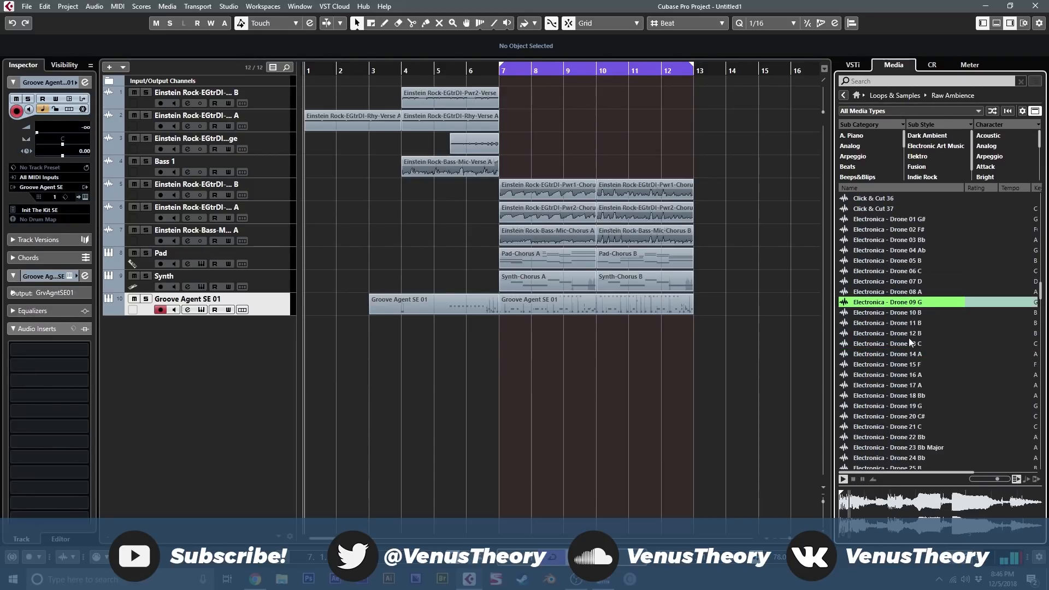
{"action": "scroll", "coordinate": [936, 357], "scroll_direction": "down", "scroll_amount": 8}
{"action": "scroll", "coordinate": [936, 357], "scroll_direction": "down", "scroll_amount": 5}
{"action": "left_click", "coordinate": [921, 303]}
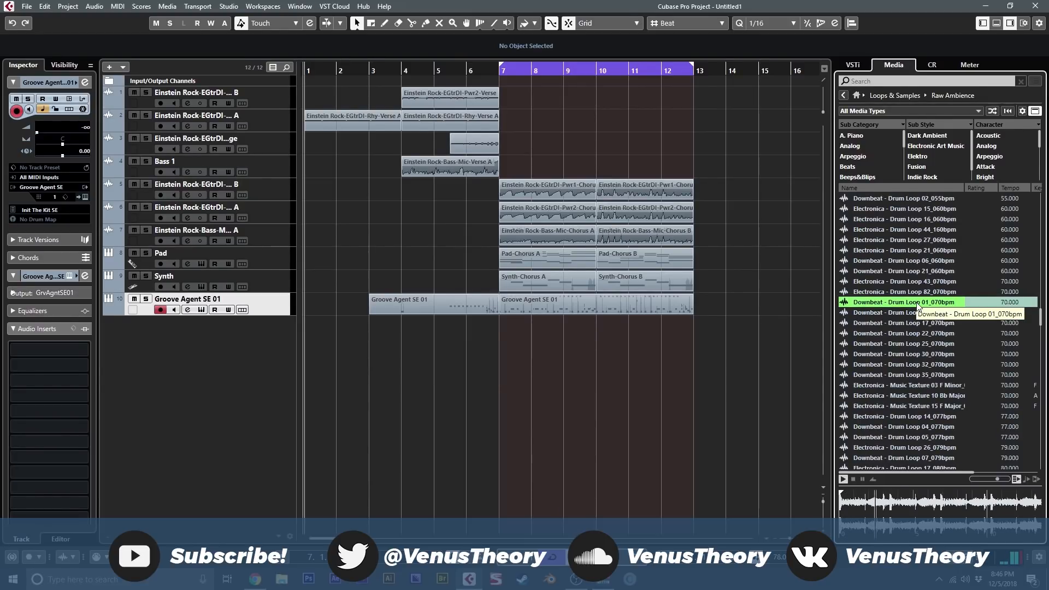
{"action": "scroll", "coordinate": [947, 358], "scroll_direction": "down", "scroll_amount": 5}
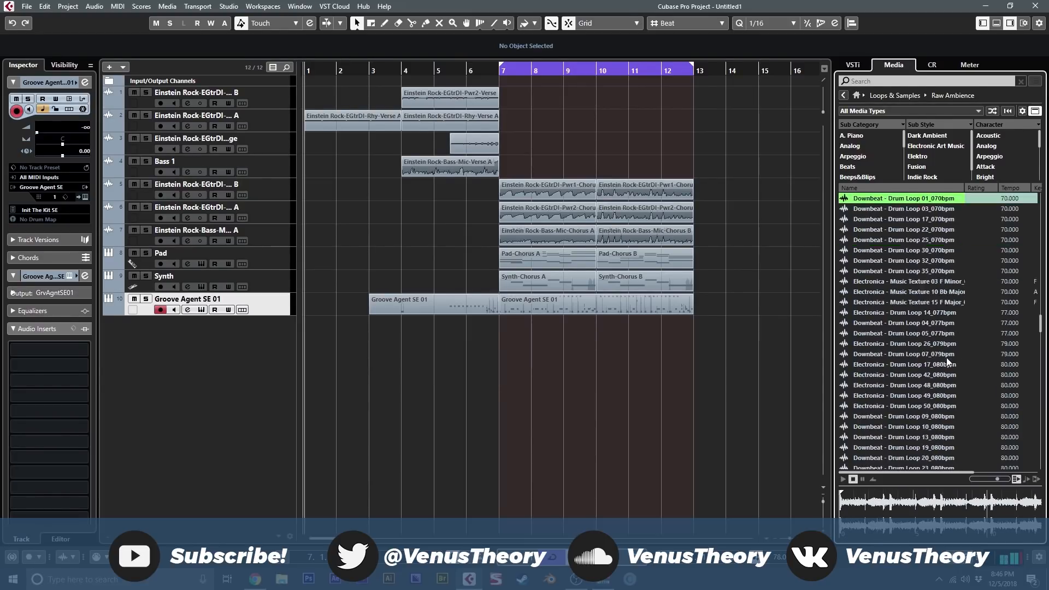
Open the Soul Assembly set in Loops & Samples and audition samples such as Soul - Rhodes E Major 7 08 and Soul - Bass F#min 07.
{"action": "left_click", "coordinate": [894, 97]}
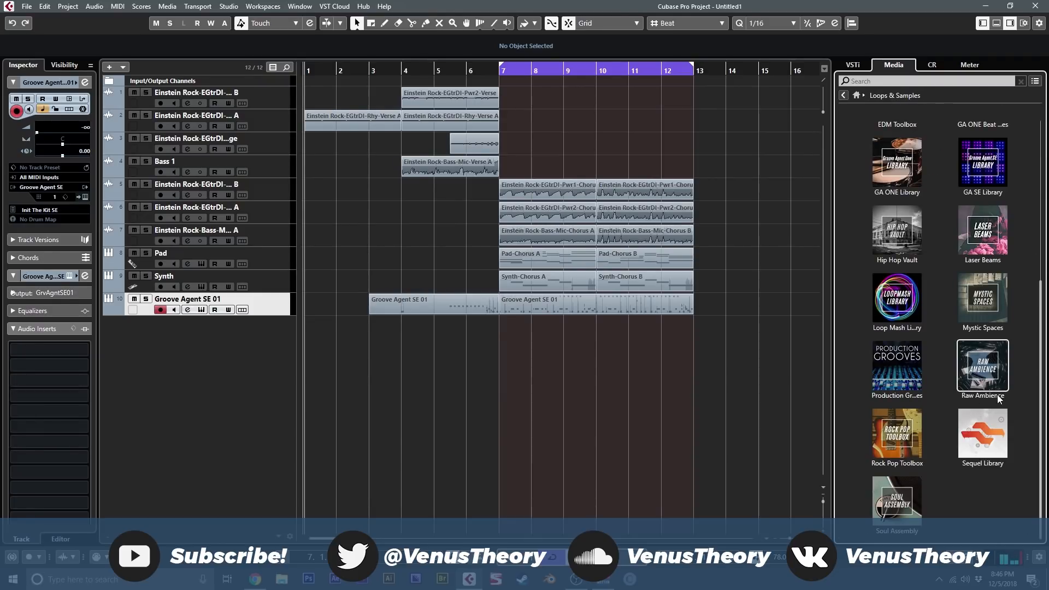
{"action": "left_click", "coordinate": [917, 496]}
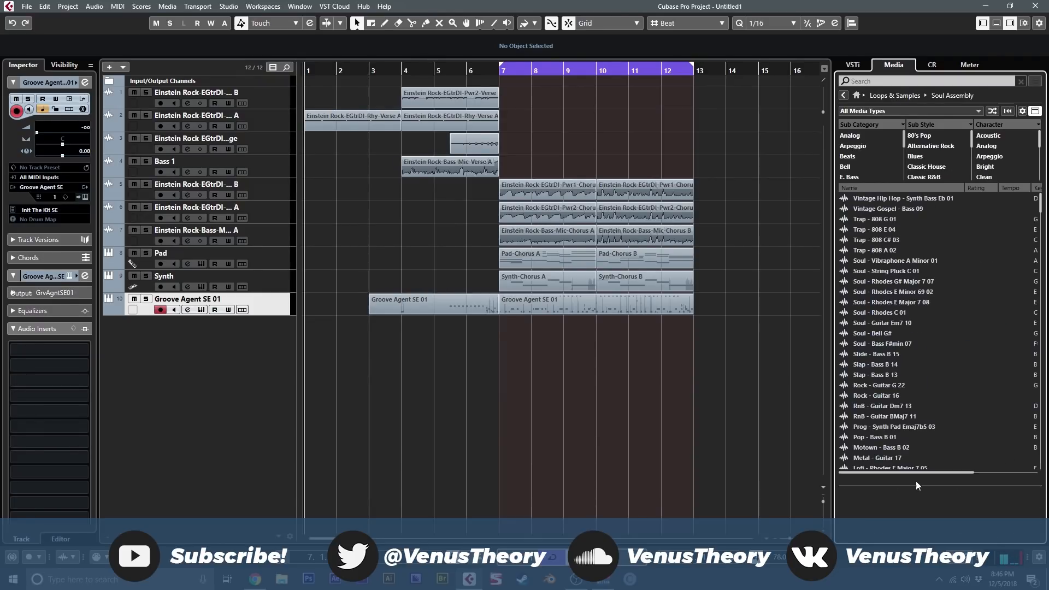
{"action": "left_click", "coordinate": [906, 283]}
{"action": "left_click", "coordinate": [903, 303]}
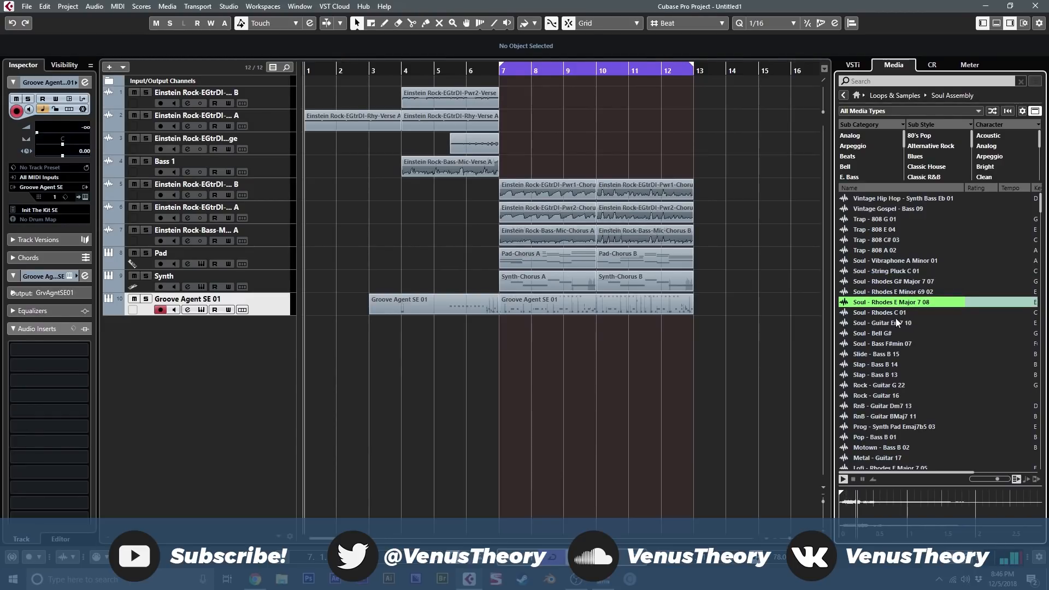
{"action": "left_click", "coordinate": [897, 315]}
{"action": "left_click", "coordinate": [897, 324]}
{"action": "left_click", "coordinate": [896, 344]}
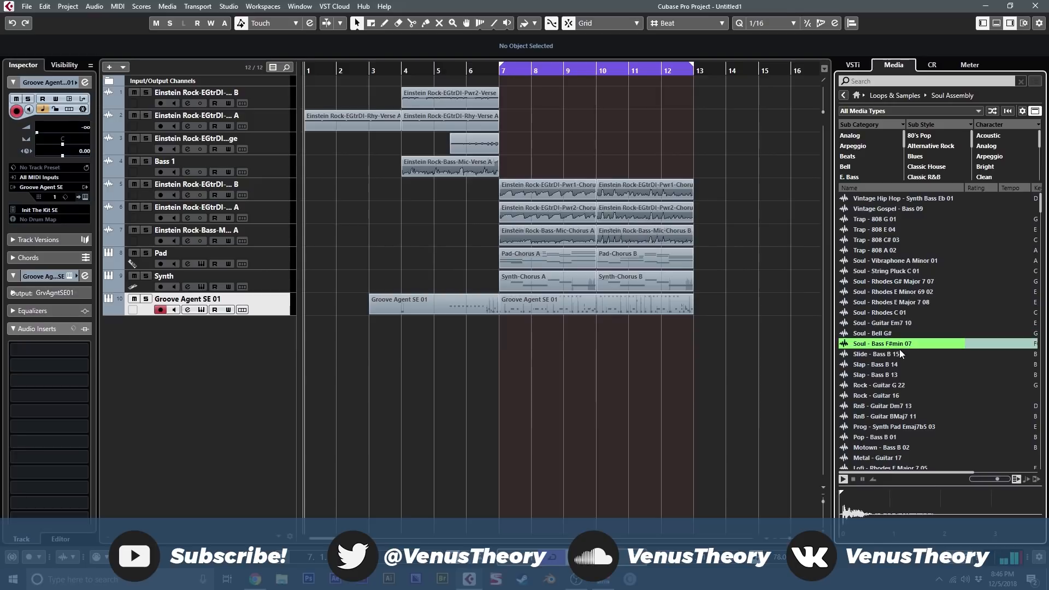
Leave the Soul Assembly set and return to the media browser's home overview.
{"action": "left_click", "coordinate": [900, 97]}
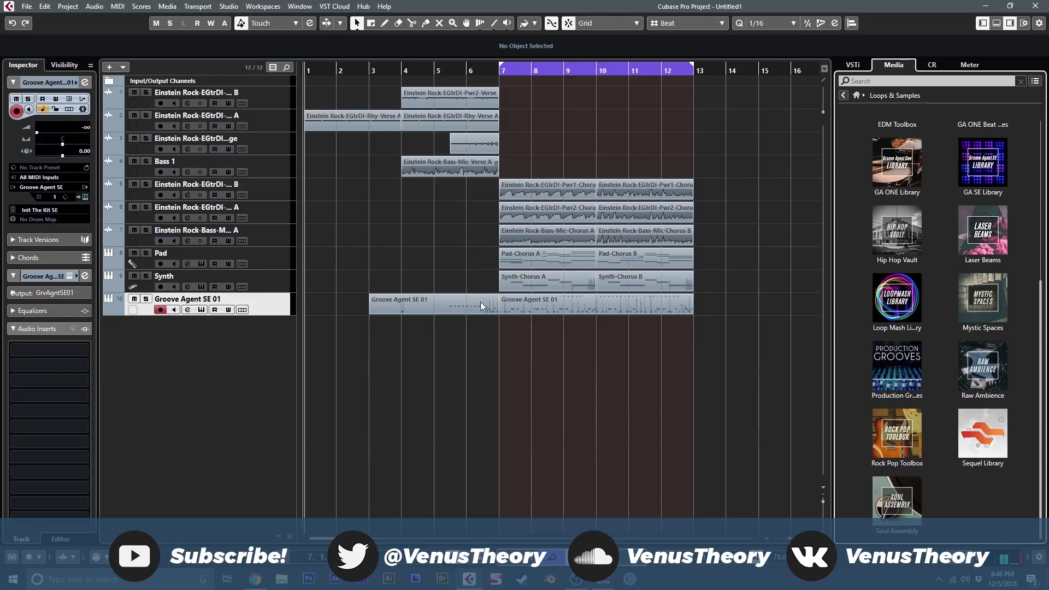
{"action": "scroll", "coordinate": [940, 290], "scroll_direction": "up", "scroll_amount": 4}
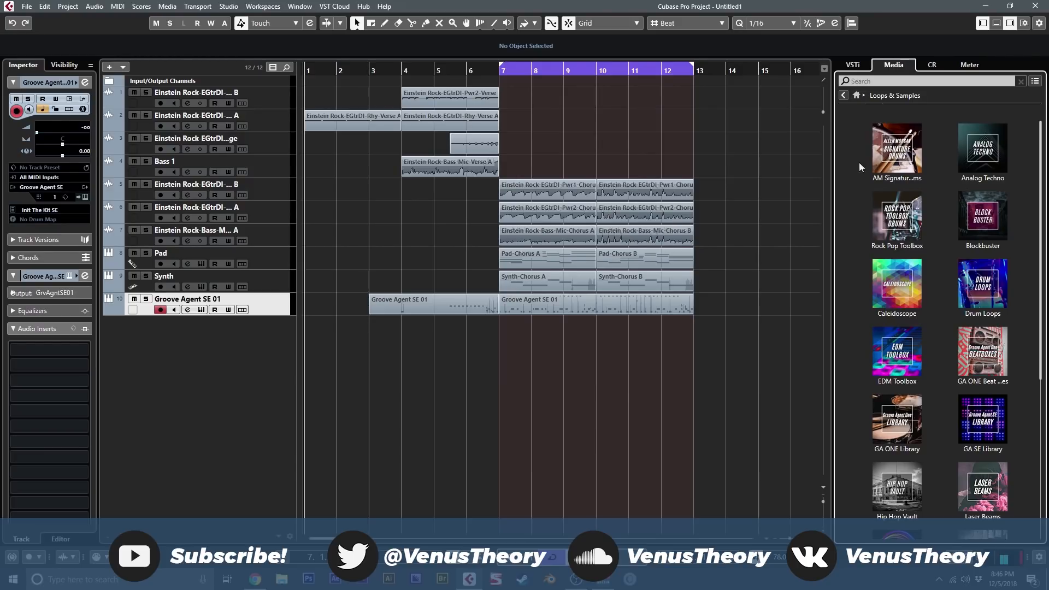
{"action": "left_click", "coordinate": [858, 96]}
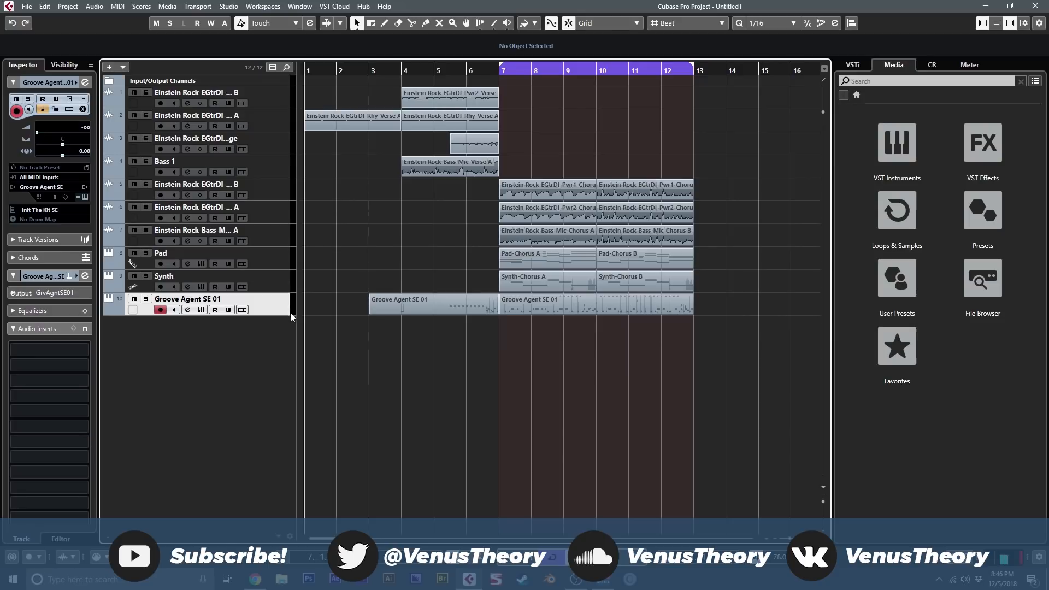
Open the Groove Agent SE 01 track's instrument, view its Edit page with the drum kit, and close the plug-in window.
{"action": "left_click", "coordinate": [204, 311]}
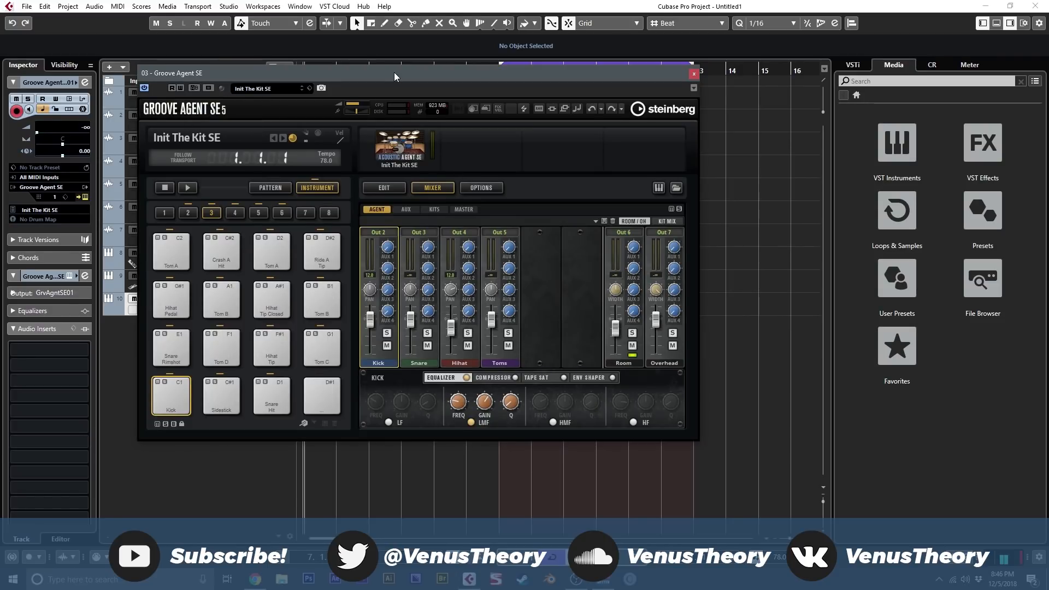
{"action": "left_click_drag", "start_coordinate": [395, 72], "coordinate": [476, 63]}
{"action": "left_click", "coordinate": [474, 178]}
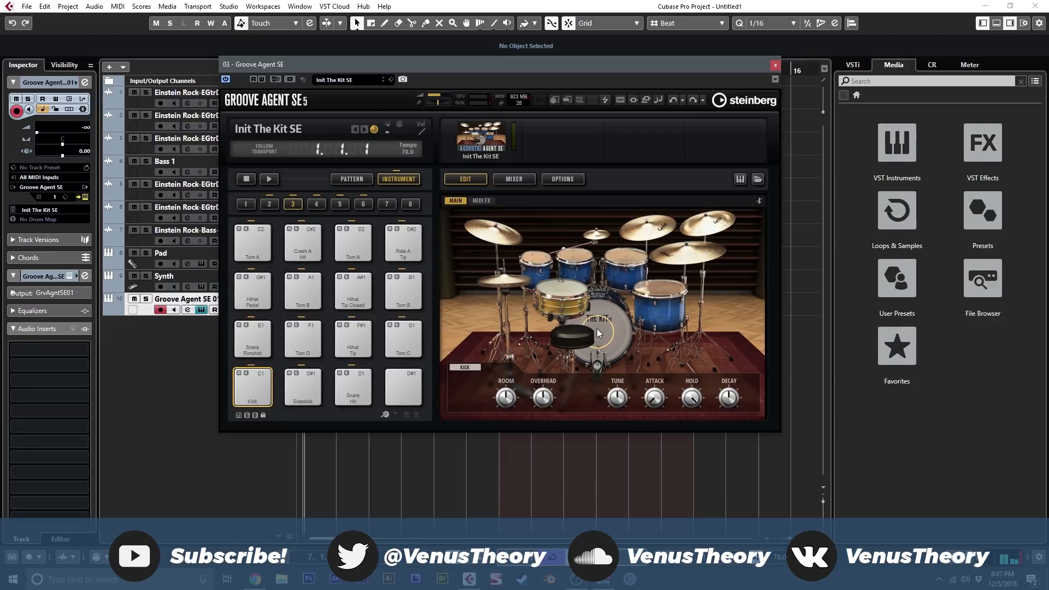
{"action": "left_click", "coordinate": [776, 65]}
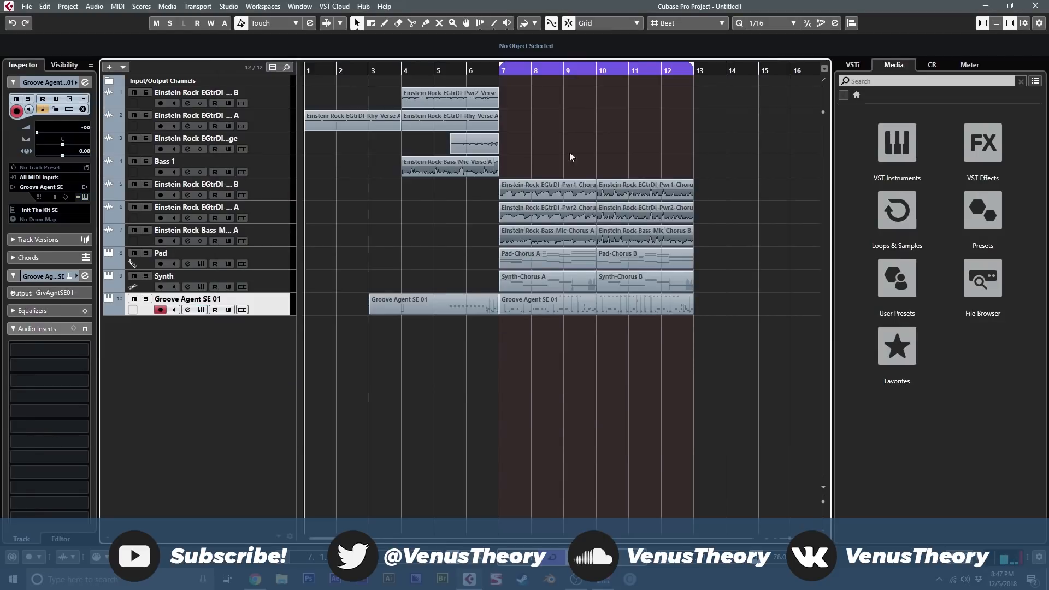
Solo the Groove Agent SE 01 track, listen to its drum part around bar 7, and turn the solo off.
{"action": "left_click", "coordinate": [498, 71]}
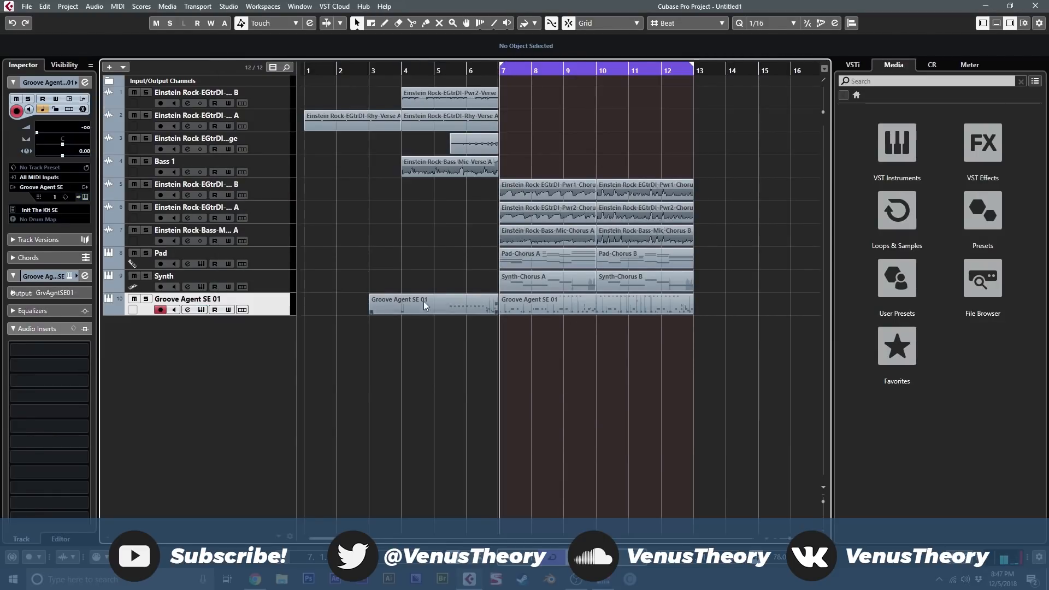
{"action": "left_click", "coordinate": [147, 299]}
{"action": "left_click", "coordinate": [489, 71]}
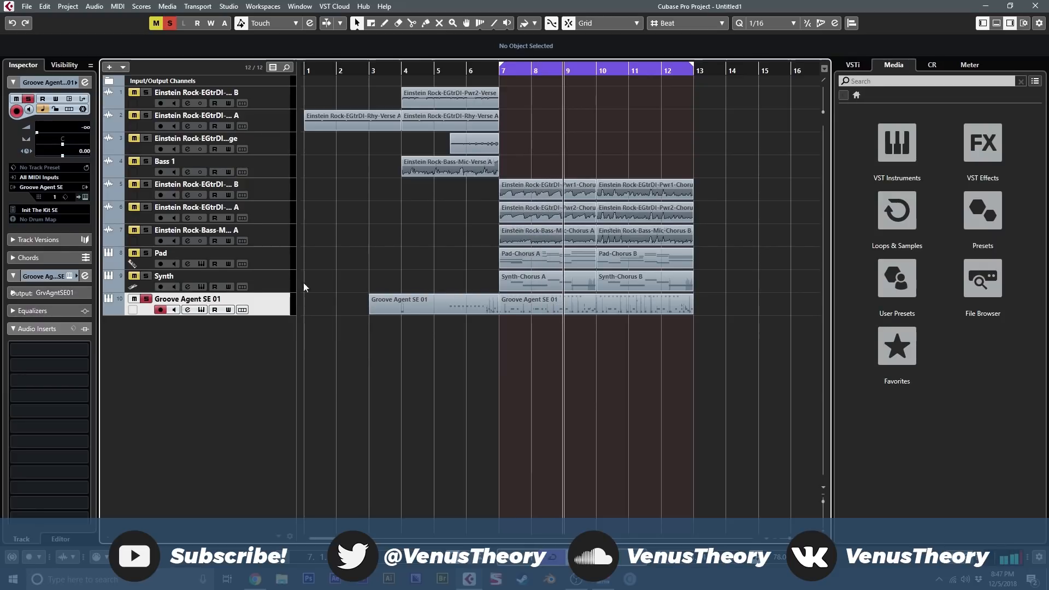
{"action": "left_click", "coordinate": [146, 299]}
Replace the Distortion insert on the first guitar track with Distroyer and widen its filter range to 20 Hz and 20 kHz.
{"action": "left_click_drag", "start_coordinate": [335, 75], "coordinate": [306, 76]}
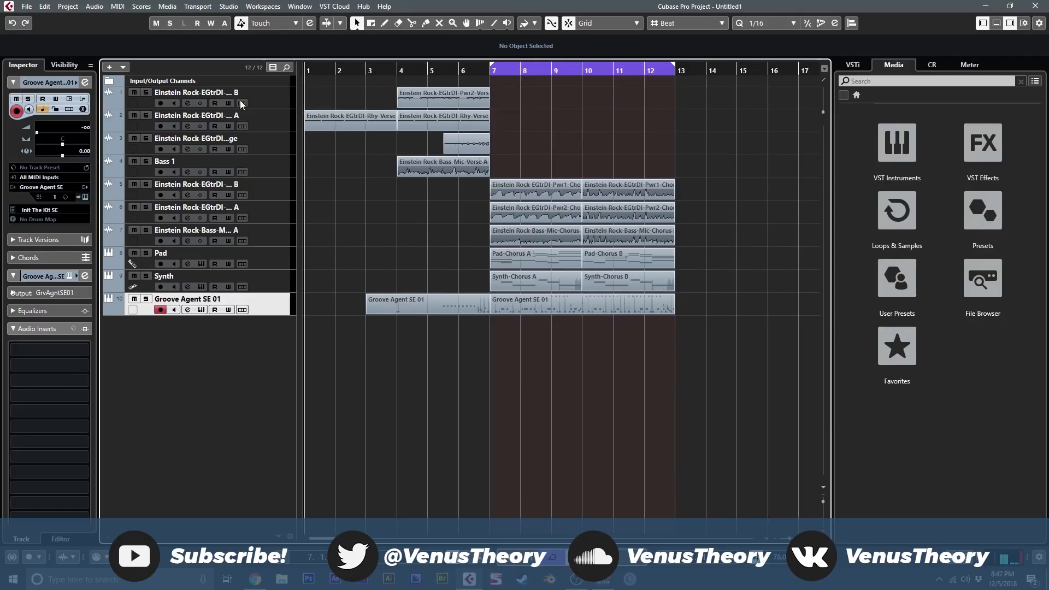
{"action": "left_click", "coordinate": [268, 97]}
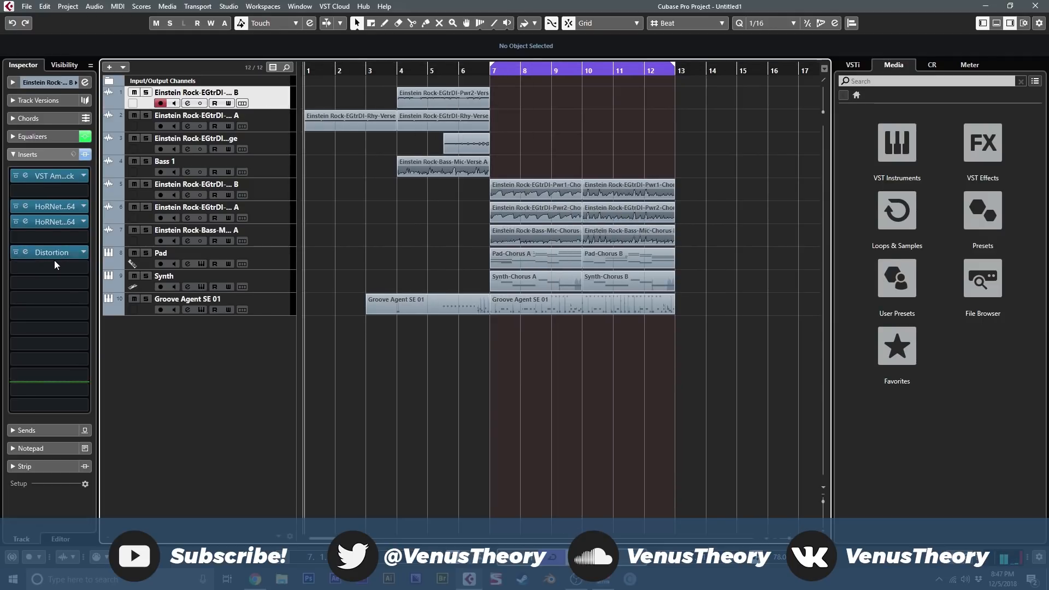
{"action": "left_click", "coordinate": [83, 253]}
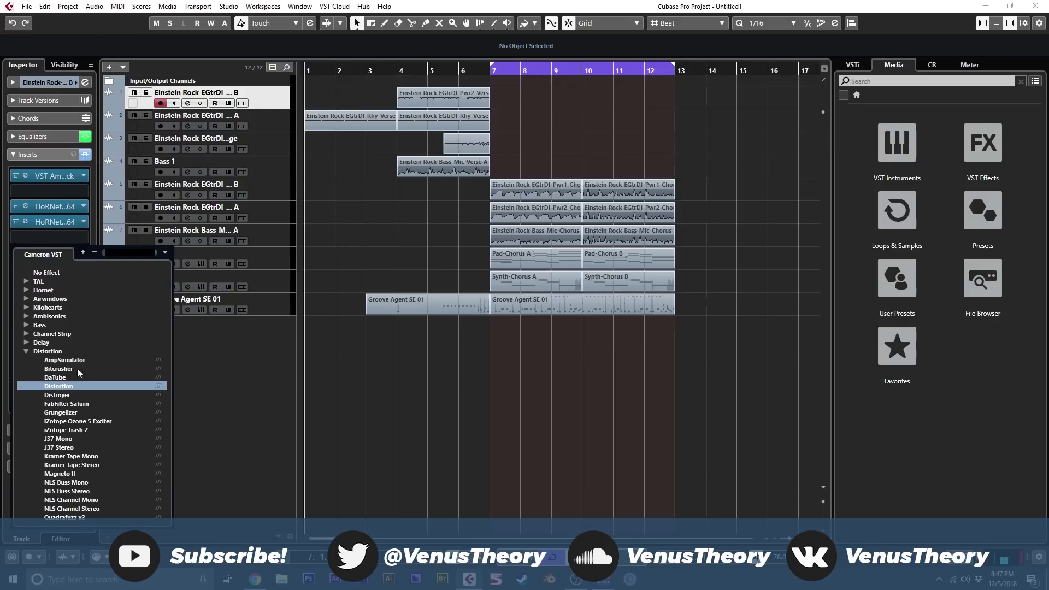
{"action": "left_click", "coordinate": [73, 395]}
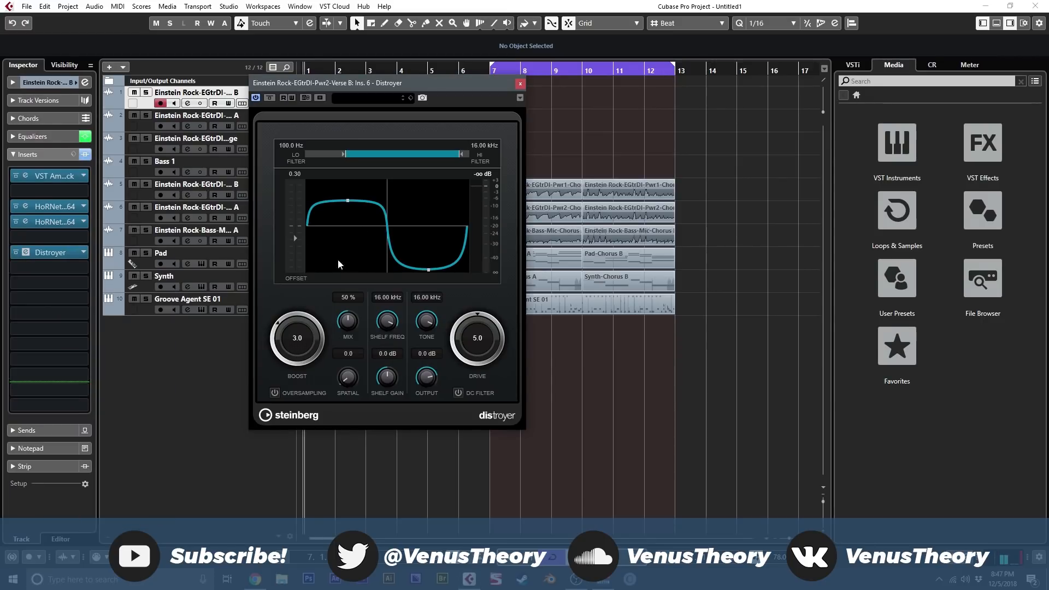
{"action": "left_click_drag", "start_coordinate": [346, 155], "coordinate": [322, 156]}
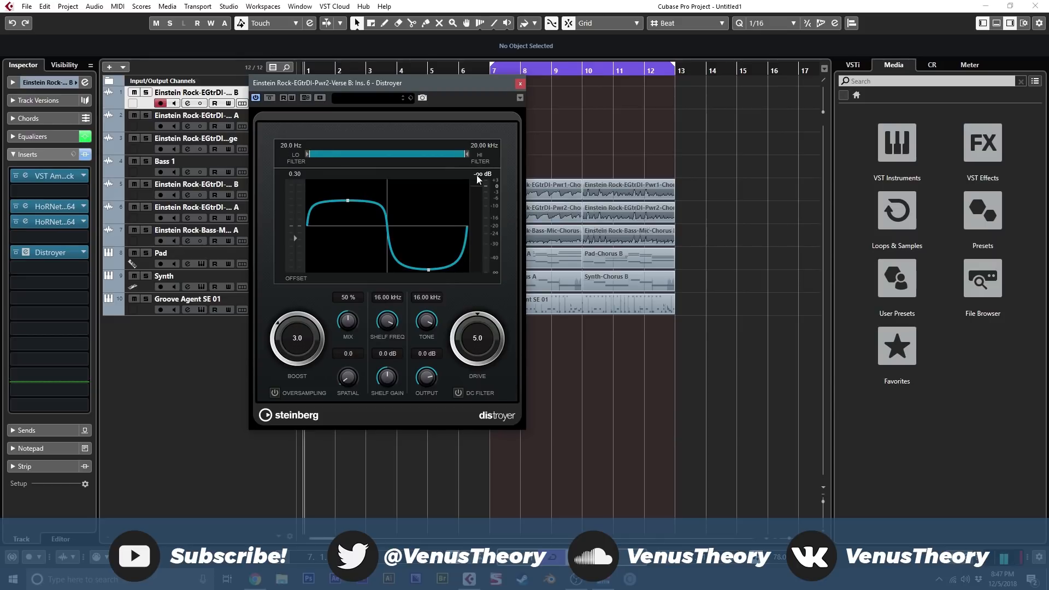
{"action": "left_click_drag", "start_coordinate": [307, 157], "coordinate": [369, 160]}
Solo the first guitar track and set the loop range to its Pwr2-Verse B clip, keeping the Distroyer window open.
{"action": "left_click", "coordinate": [146, 93]}
{"action": "left_click_drag", "start_coordinate": [359, 84], "coordinate": [465, 161]}
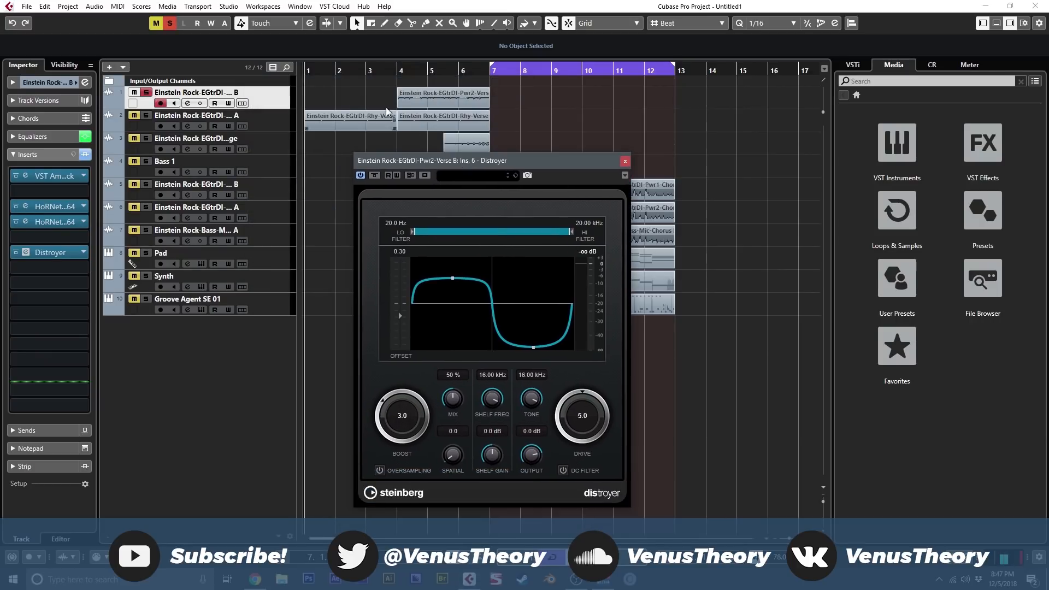
{"action": "left_click", "coordinate": [423, 98]}
{"action": "key", "text": "p"}
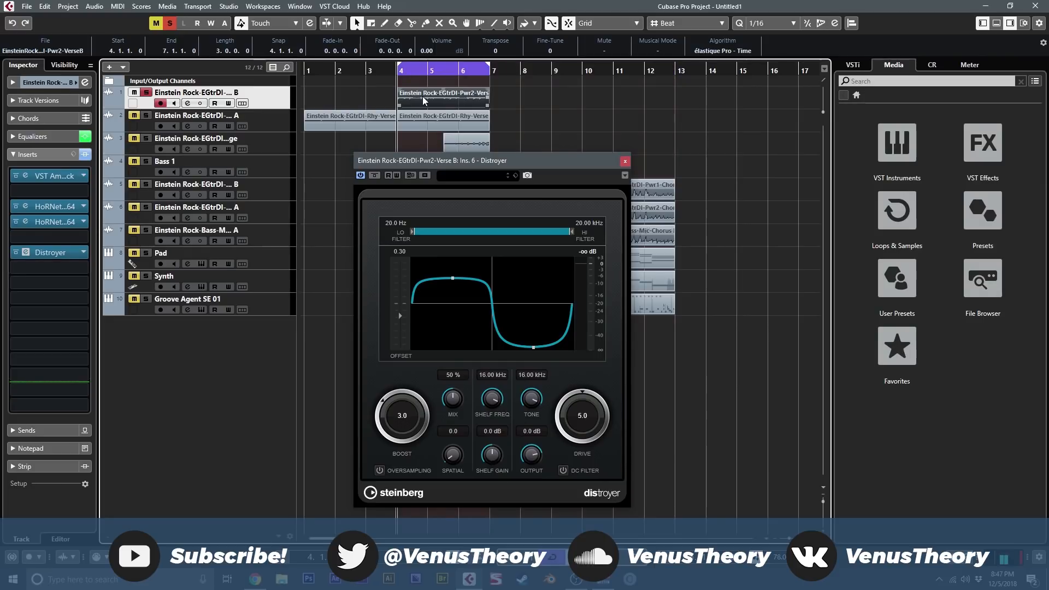
{"action": "left_click_drag", "start_coordinate": [456, 165], "coordinate": [396, 68]}
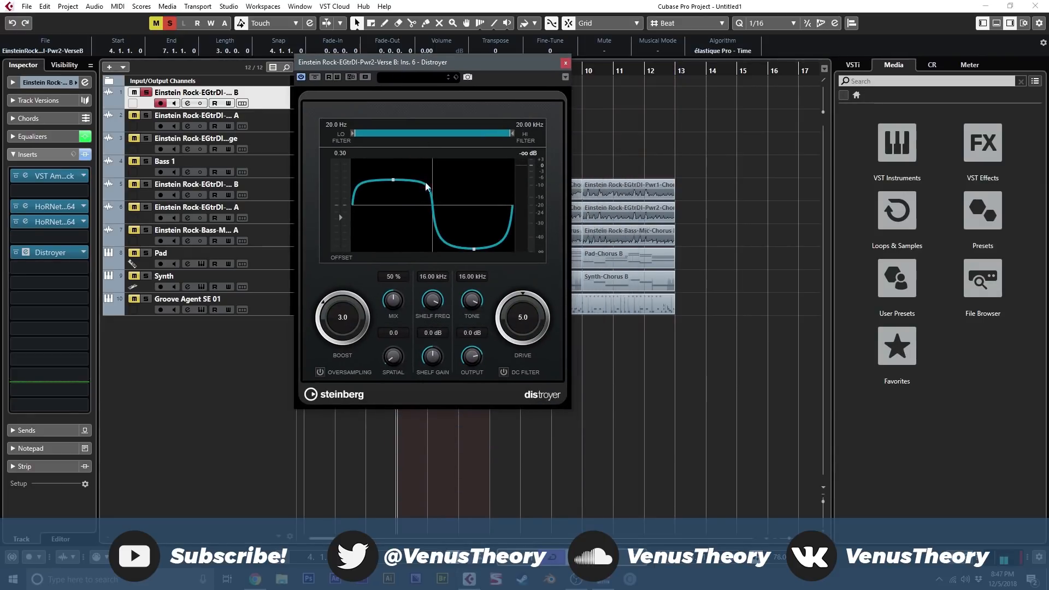
Set Distroyer's Boost and Drive to 0.0 and its Offset to 0.04.
{"action": "left_click", "coordinate": [343, 317], "text": "ctrl"}
{"action": "left_click", "coordinate": [523, 317], "text": "ctrl"}
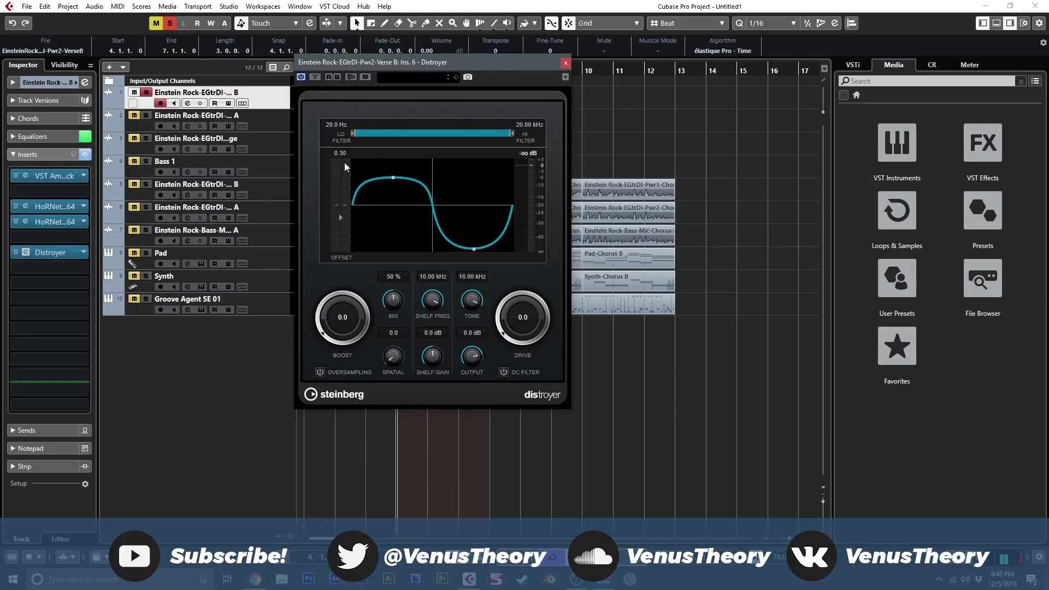
{"action": "mouse_move", "coordinate": [339, 222]}
{"action": "left_mouse_down"}
{"action": "mouse_move", "coordinate": [343, 150]}
{"action": "mouse_move", "coordinate": [334, 277]}
{"action": "mouse_move", "coordinate": [343, 156]}
{"action": "mouse_move", "coordinate": [336, 250]}
{"action": "mouse_move", "coordinate": [342, 171]}
{"action": "mouse_move", "coordinate": [347, 273]}
{"action": "mouse_move", "coordinate": [356, 120]}
{"action": "mouse_move", "coordinate": [346, 261]}
{"action": "mouse_move", "coordinate": [346, 209]}
{"action": "left_mouse_up"}
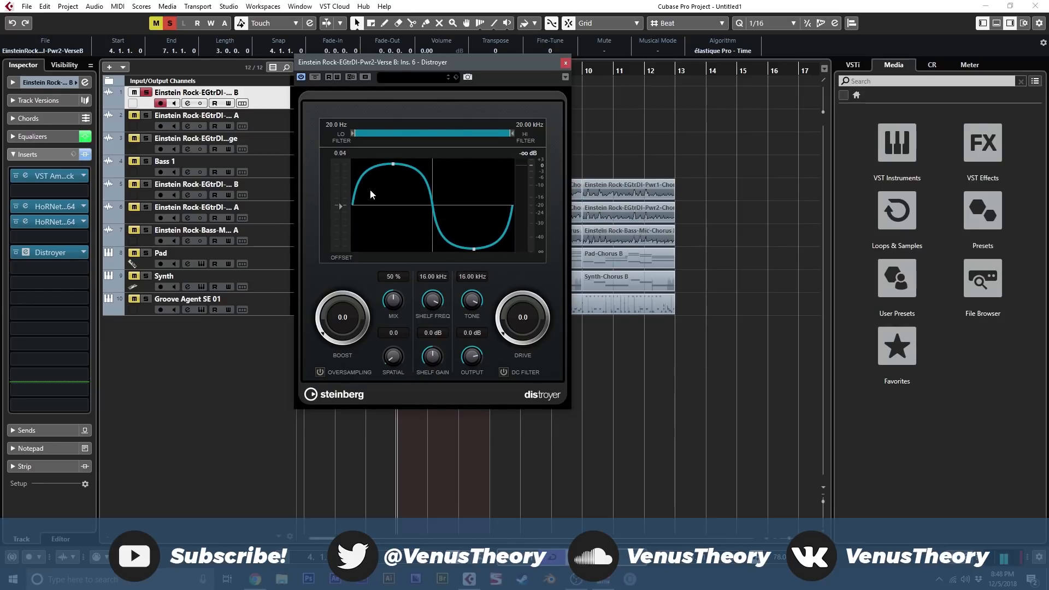
Play the soloed guitar loop while raising Distroyer's Boost to 5.2, Drive to 10.0 and Mix to 100 %.
{"action": "left_click_drag", "start_coordinate": [365, 67], "coordinate": [440, 89]}
{"action": "left_click_drag", "start_coordinate": [394, 319], "coordinate": [402, 285]}
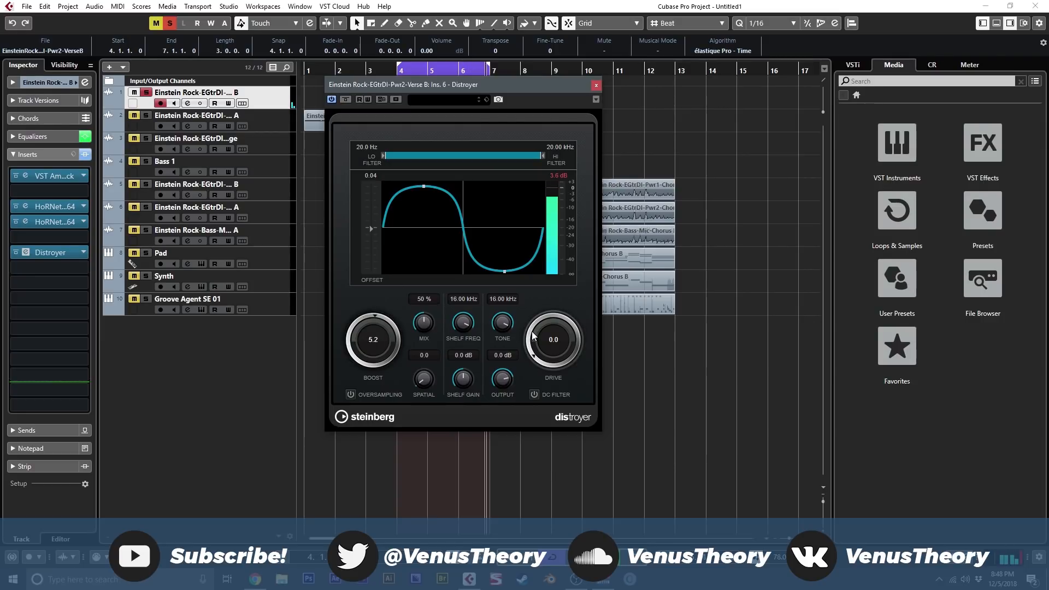
{"action": "left_click_drag", "start_coordinate": [538, 326], "coordinate": [544, 208]}
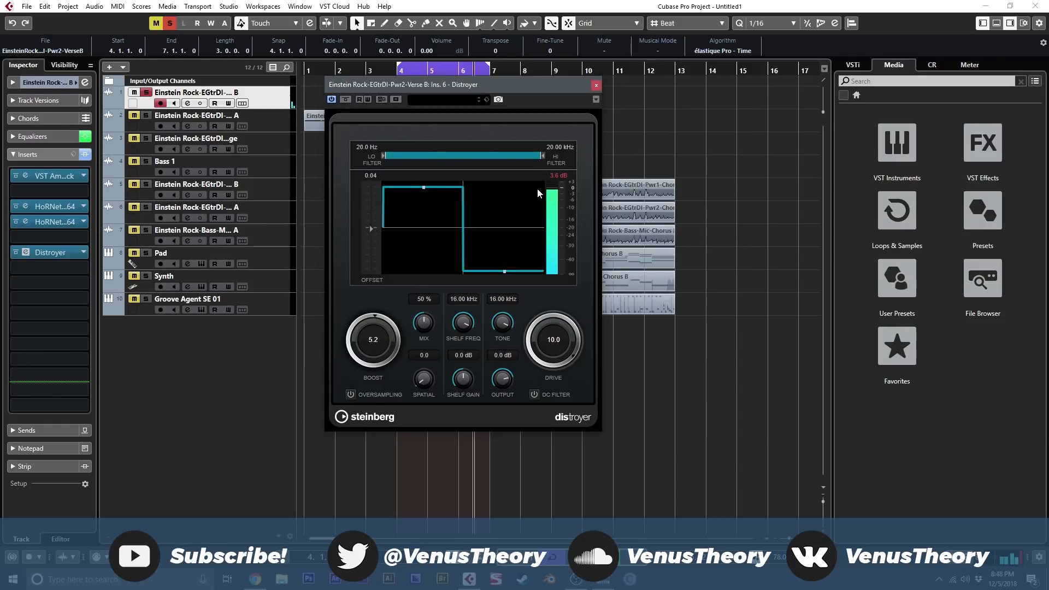
{"action": "left_click_drag", "start_coordinate": [423, 323], "coordinate": [419, 262]}
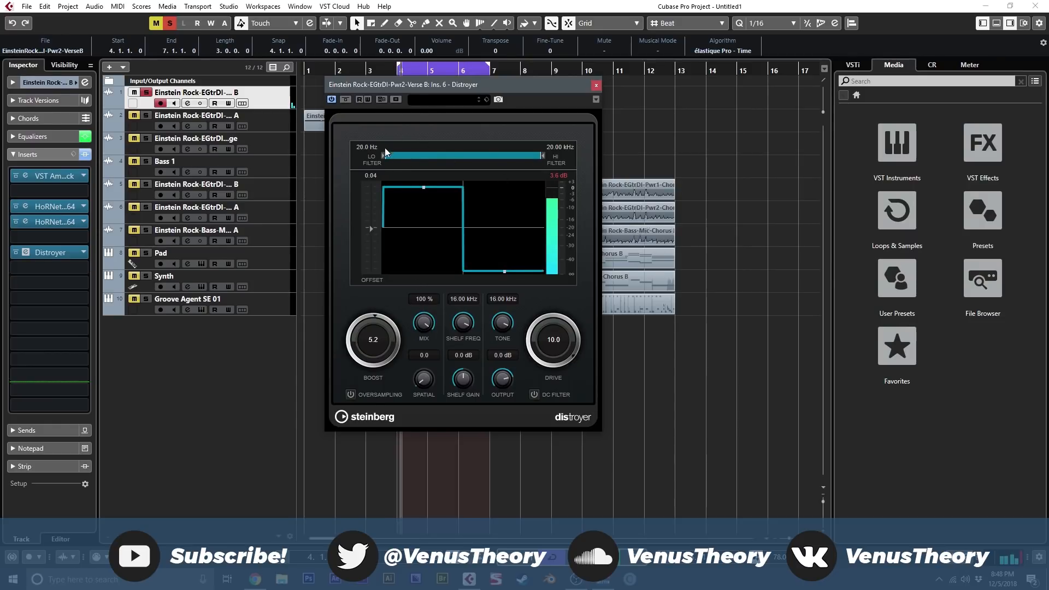
Sweep Distroyer's Lo Filter up and down during playback, settling on 4.79 kHz.
{"action": "left_click_drag", "start_coordinate": [382, 157], "coordinate": [532, 159]}
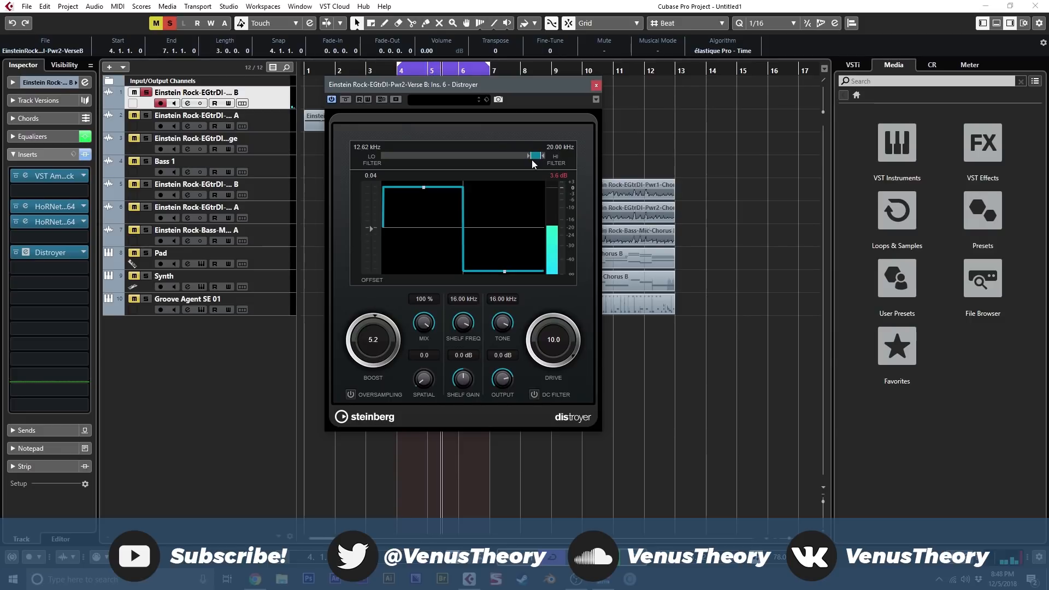
{"action": "left_click_drag", "start_coordinate": [534, 158], "coordinate": [398, 162]}
{"action": "left_click_drag", "start_coordinate": [460, 158], "coordinate": [508, 159]}
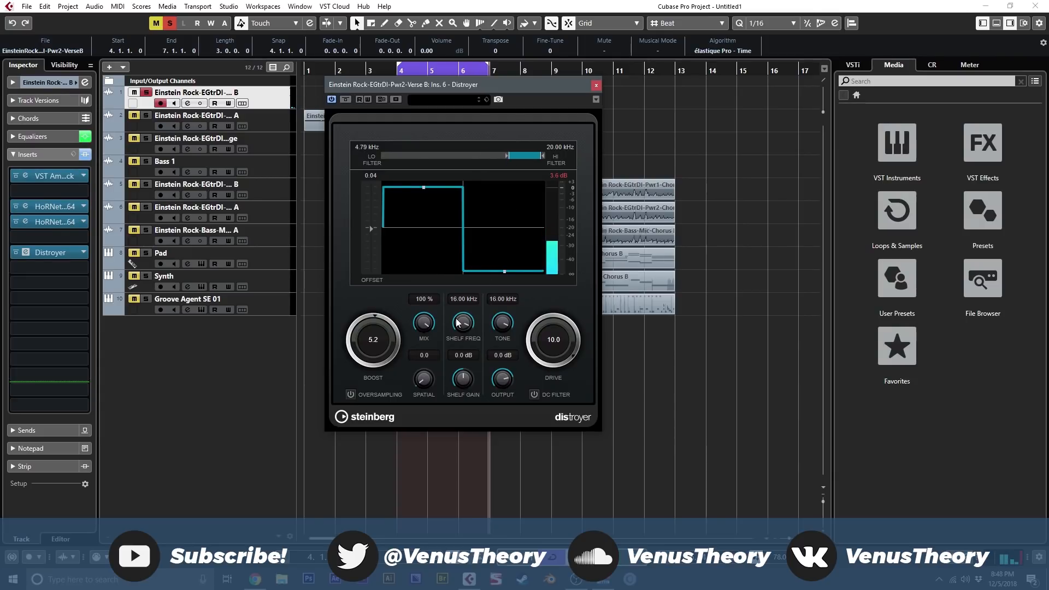
Set Distroyer's Shelf Freq to 7.59 kHz, Shelf Gain to 11.3 dB and Tone to 20 kHz.
{"action": "left_click_drag", "start_coordinate": [465, 327], "coordinate": [465, 389]}
{"action": "key", "text": "space"}
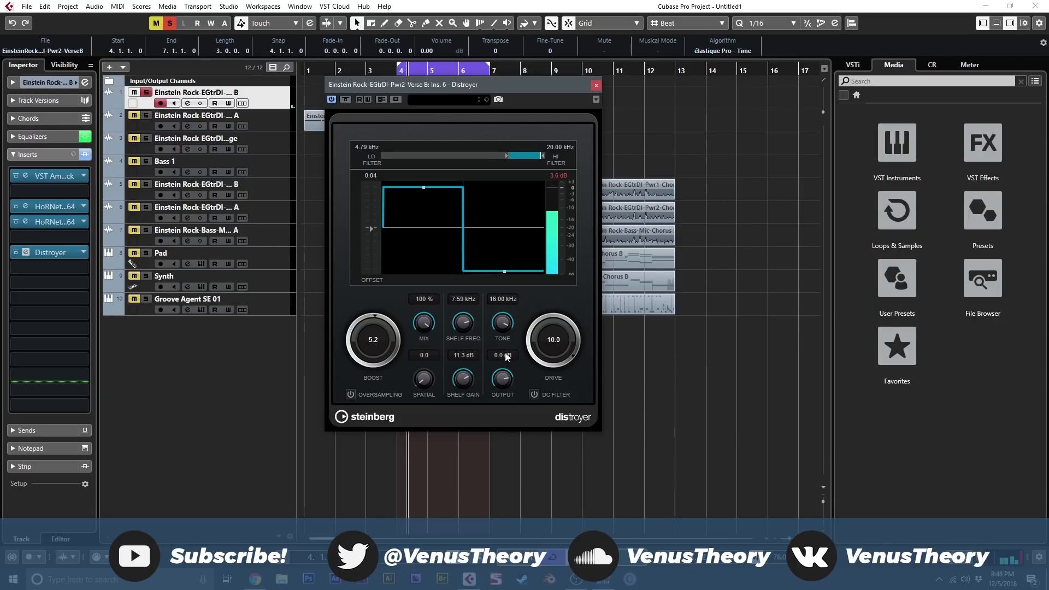
{"action": "left_click_drag", "start_coordinate": [507, 324], "coordinate": [507, 298]}
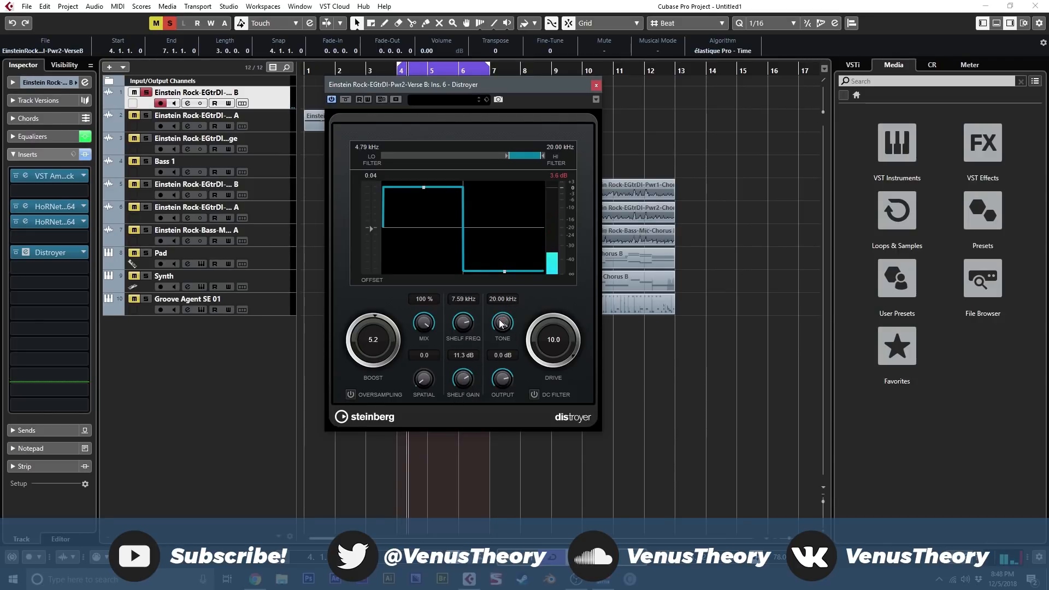
Set Distroyer's Lo Filter to 20 Hz and raise its Spatial amount to 4.6 while listening to the loop.
{"action": "left_click_drag", "start_coordinate": [424, 385], "coordinate": [428, 356]}
{"action": "left_click_drag", "start_coordinate": [496, 162], "coordinate": [383, 163]}
{"action": "key", "text": "space"}
{"action": "left_click_drag", "start_coordinate": [428, 382], "coordinate": [424, 351]}
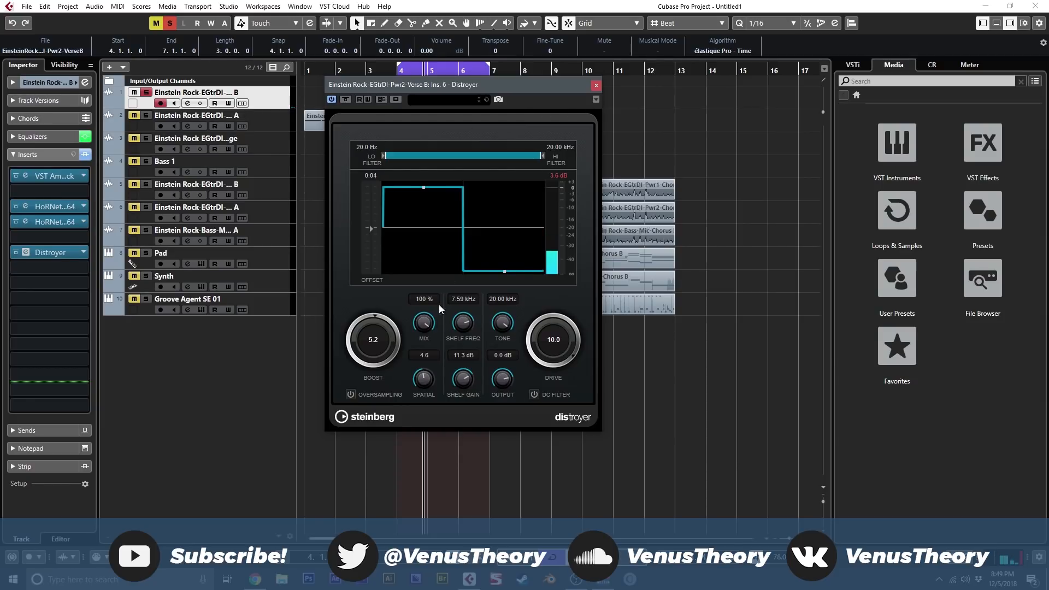
{"action": "left_click_drag", "start_coordinate": [429, 332], "coordinate": [427, 324]}
Close Distroyer, remove it from the first guitar track's inserts, and turn off the track's solo.
{"action": "left_click", "coordinate": [596, 85]}
{"action": "left_click_drag", "start_coordinate": [76, 270], "coordinate": [62, 253]}
{"action": "left_click", "coordinate": [309, 74]}
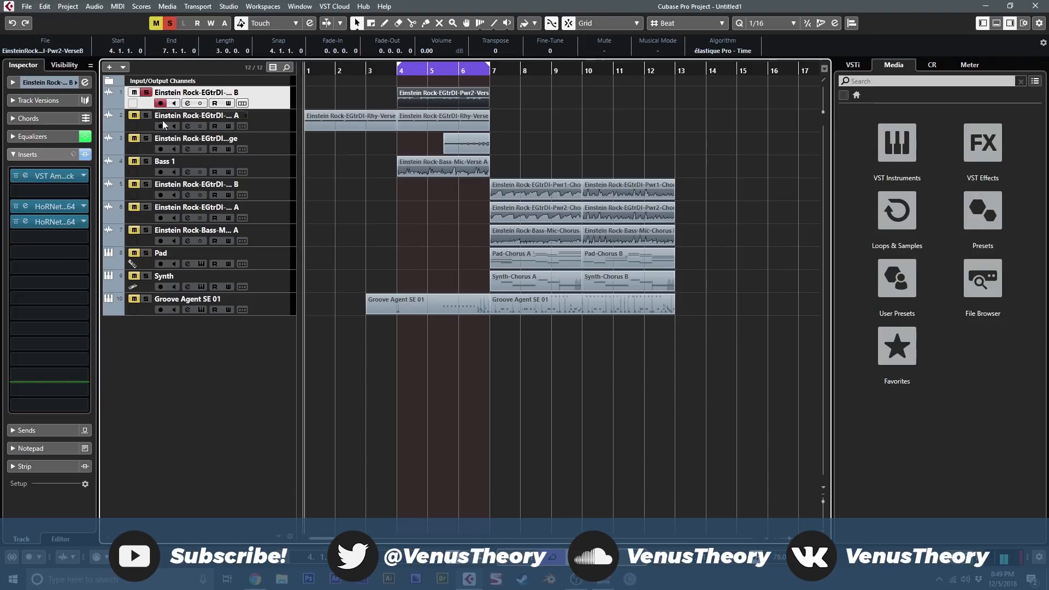
{"action": "left_click", "coordinate": [146, 93]}
{"action": "left_click", "coordinate": [323, 90]}
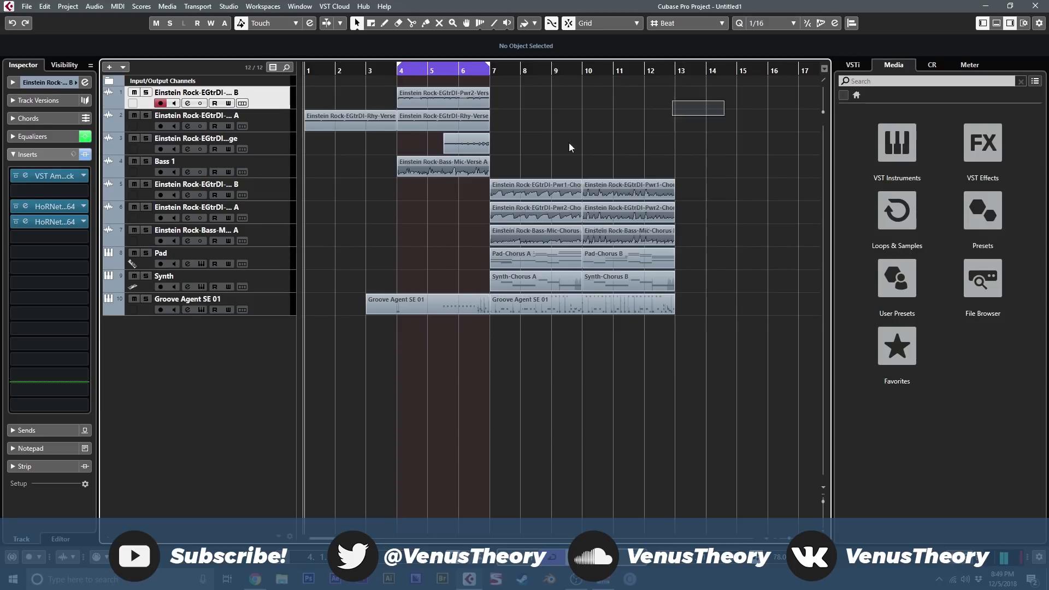
Set the loop range to span all events in the project, from bar 1 to bar 13, and deselect them.
{"action": "left_click_drag", "start_coordinate": [722, 101], "coordinate": [275, 299]}
{"action": "key", "text": "p"}
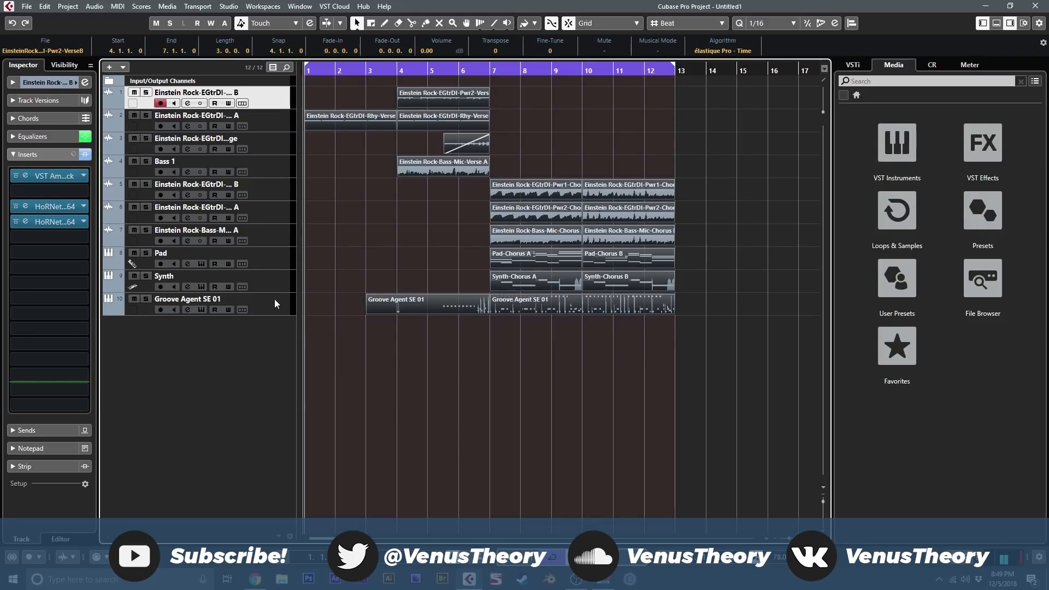
{"action": "left_click", "coordinate": [461, 217]}
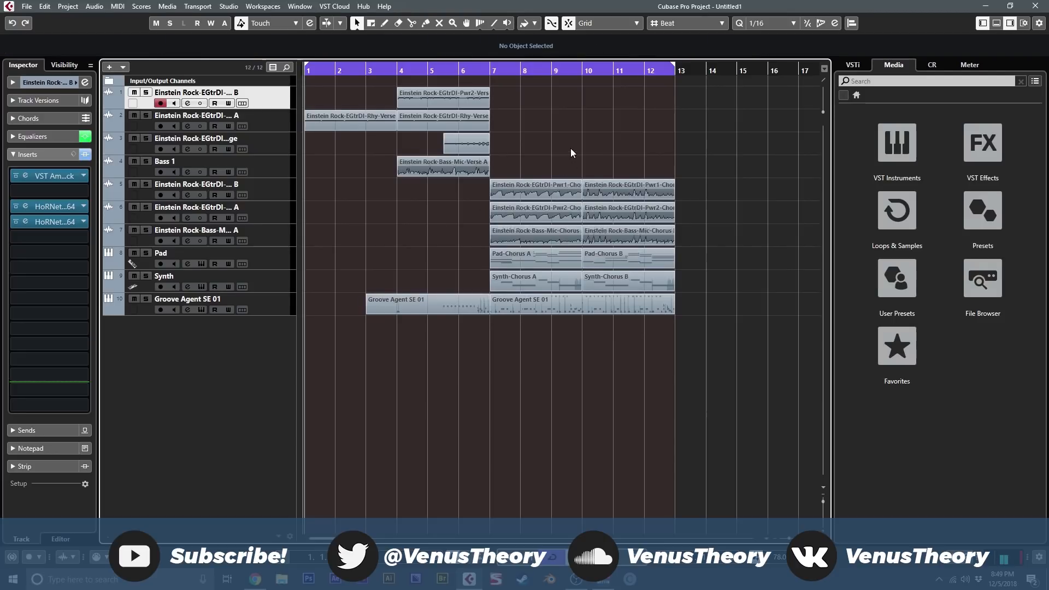
Examine the timing differences between the Pwr1-Chorus A and Pwr2-Chorus A guitar waveforms around bar 9.
{"action": "scroll", "coordinate": [571, 149], "scroll_direction": "up", "scroll_amount": 6}
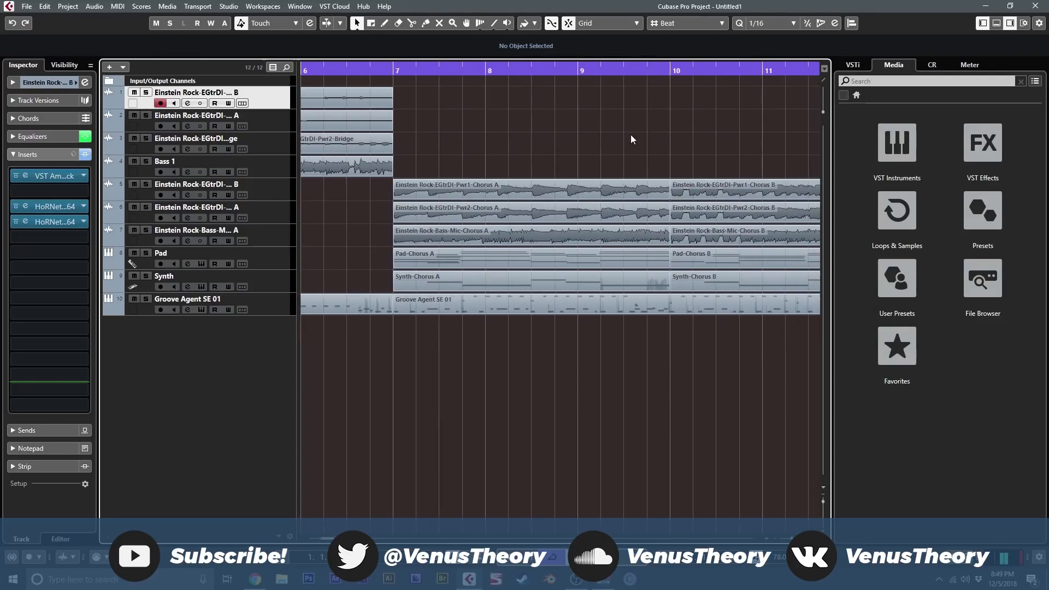
{"action": "scroll", "coordinate": [542, 142], "scroll_direction": "right", "scroll_amount": 2}
{"action": "left_click_drag", "start_coordinate": [485, 146], "coordinate": [473, 208]}
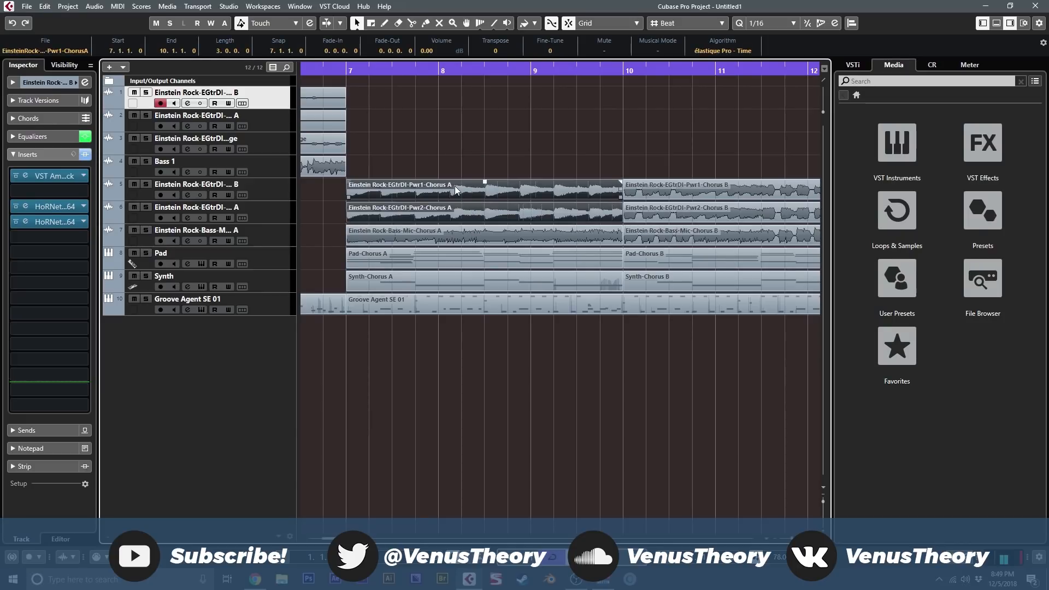
{"action": "left_click_drag", "start_coordinate": [443, 139], "coordinate": [473, 216]}
{"action": "key", "text": "h"}
{"action": "key", "text": "h"}
{"action": "key", "text": "h"}
{"action": "key", "text": "h"}
{"action": "key", "text": "h"}
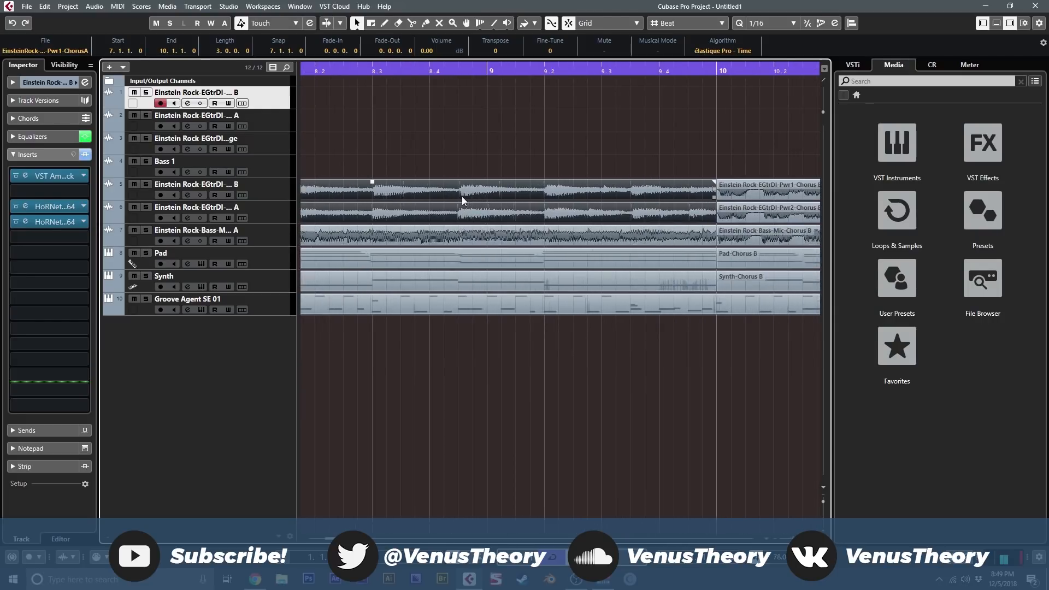
{"action": "key", "text": "h"}
{"action": "key", "text": "h"}
{"action": "key", "text": "h"}
{"action": "key", "text": "h"}
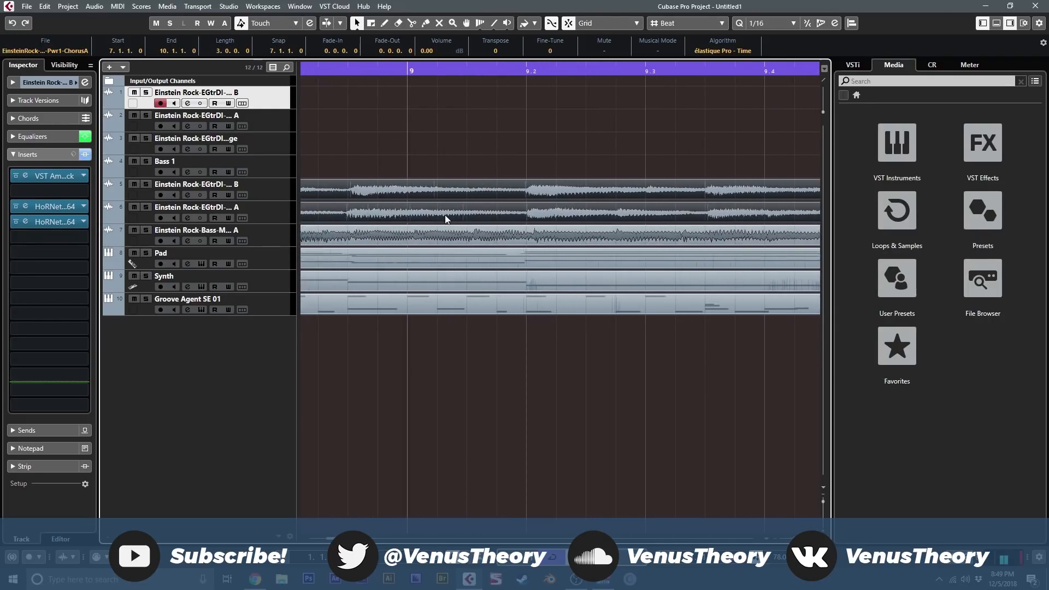
Set up audio alignment with the Pwr1-Chorus A guitar clip as reference and the Pwr2-Chorus A clip as target.
{"action": "left_click", "coordinate": [363, 148]}
{"action": "left_click_drag", "start_coordinate": [406, 152], "coordinate": [362, 210]}
{"action": "scroll", "coordinate": [439, 141], "scroll_direction": "left", "scroll_amount": 2}
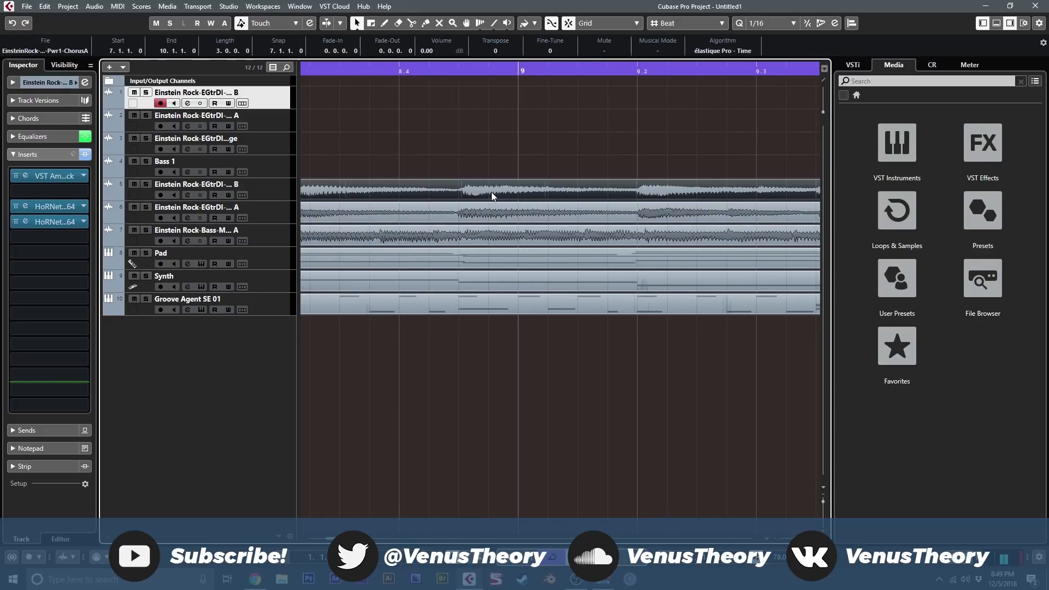
{"action": "left_click", "coordinate": [849, 24]}
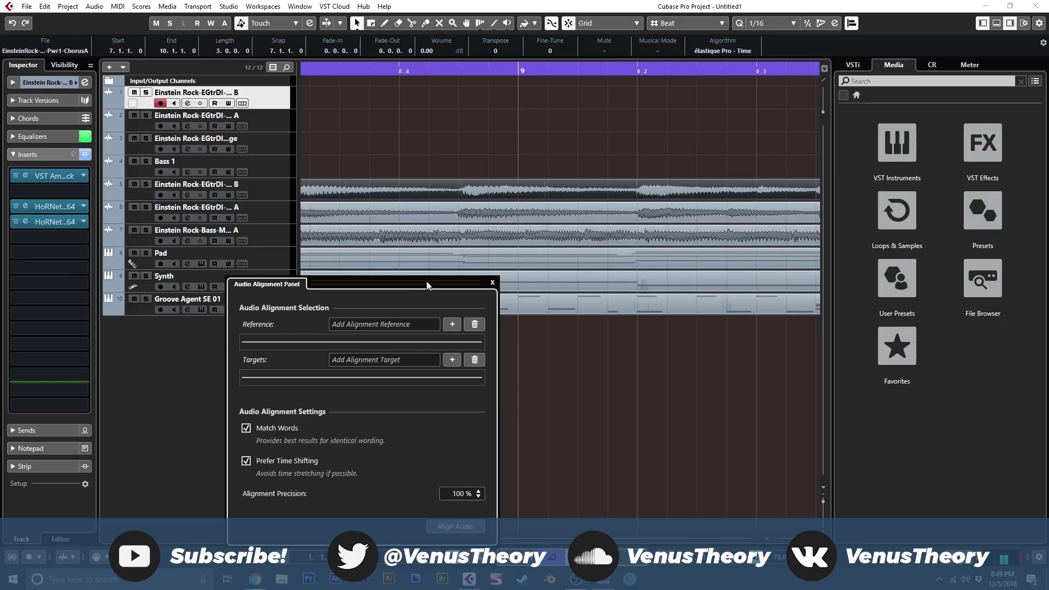
{"action": "left_click", "coordinate": [456, 326]}
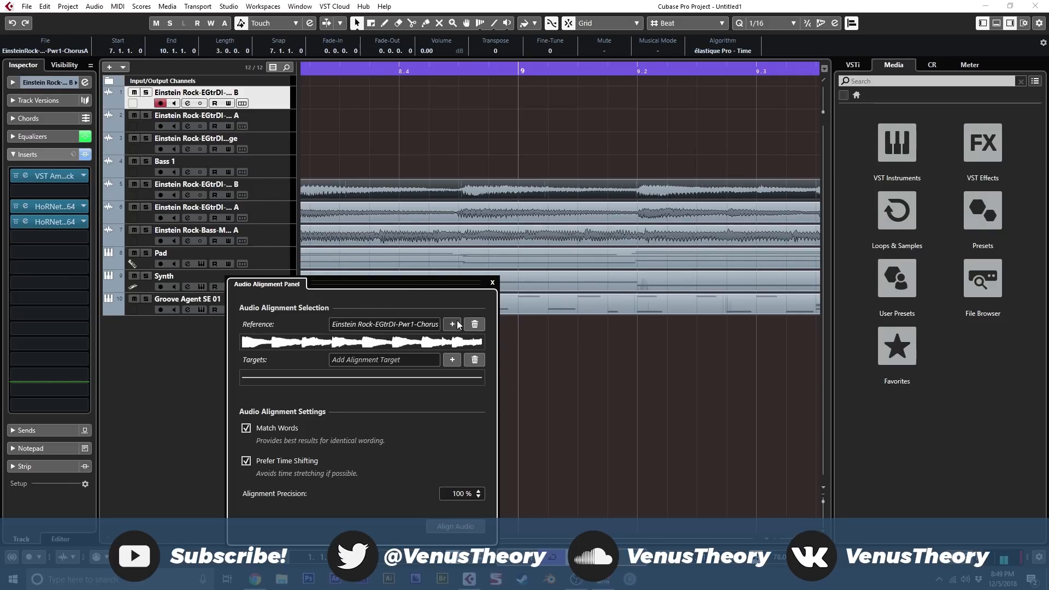
{"action": "left_click", "coordinate": [494, 215]}
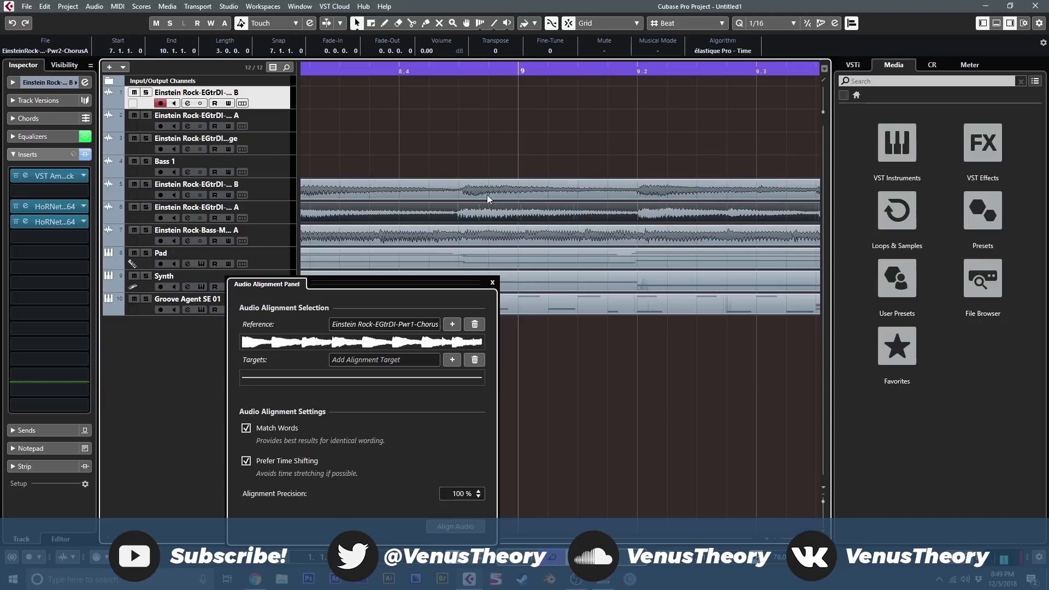
{"action": "left_click", "coordinate": [455, 356]}
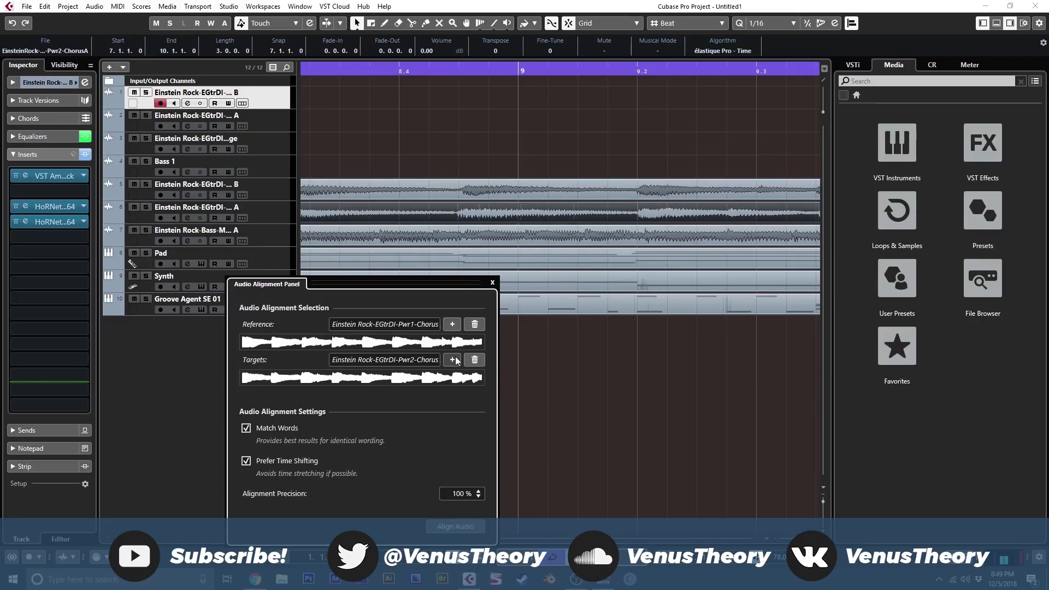
Align the target guitar clip with Match Words, Prefer Time Shifting and 100 % precision, and close the Audio Alignment Panel.
{"action": "left_click", "coordinate": [449, 530]}
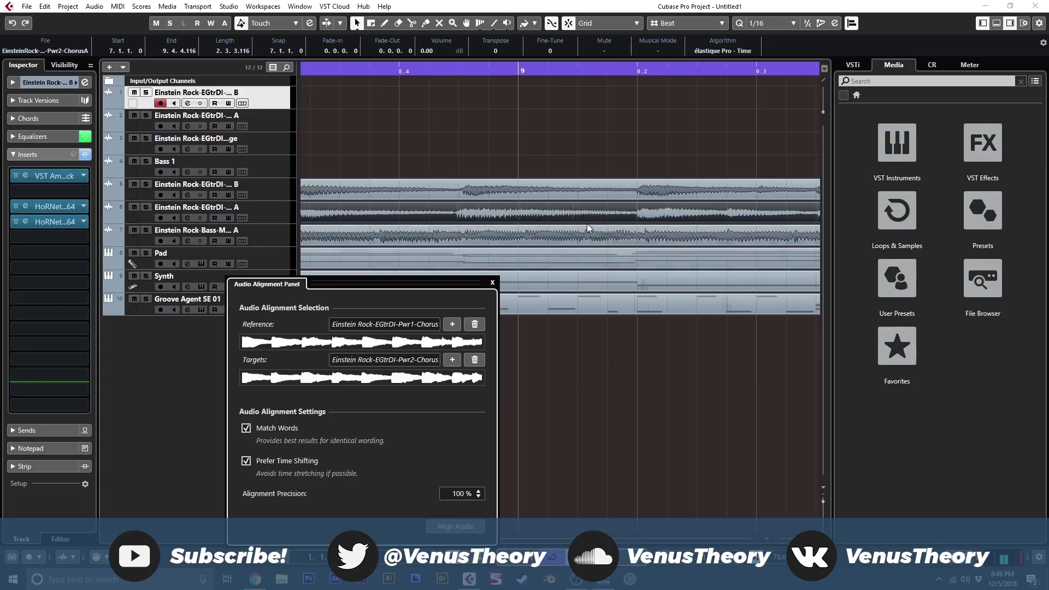
{"action": "left_click", "coordinate": [557, 354]}
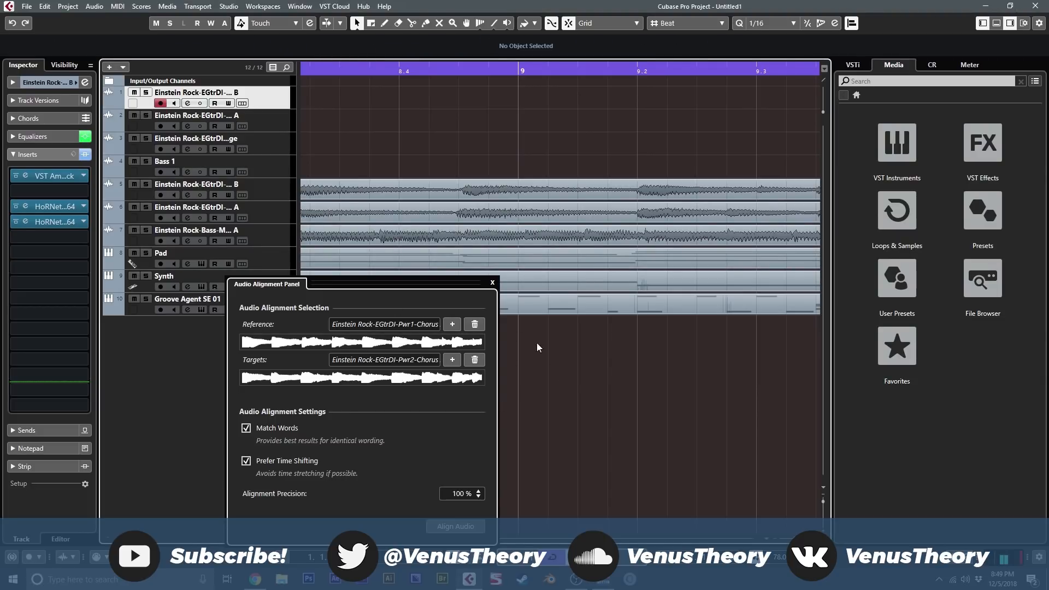
{"action": "left_click", "coordinate": [493, 282]}
{"action": "scroll", "coordinate": [541, 285], "scroll_direction": "down", "scroll_amount": 6}
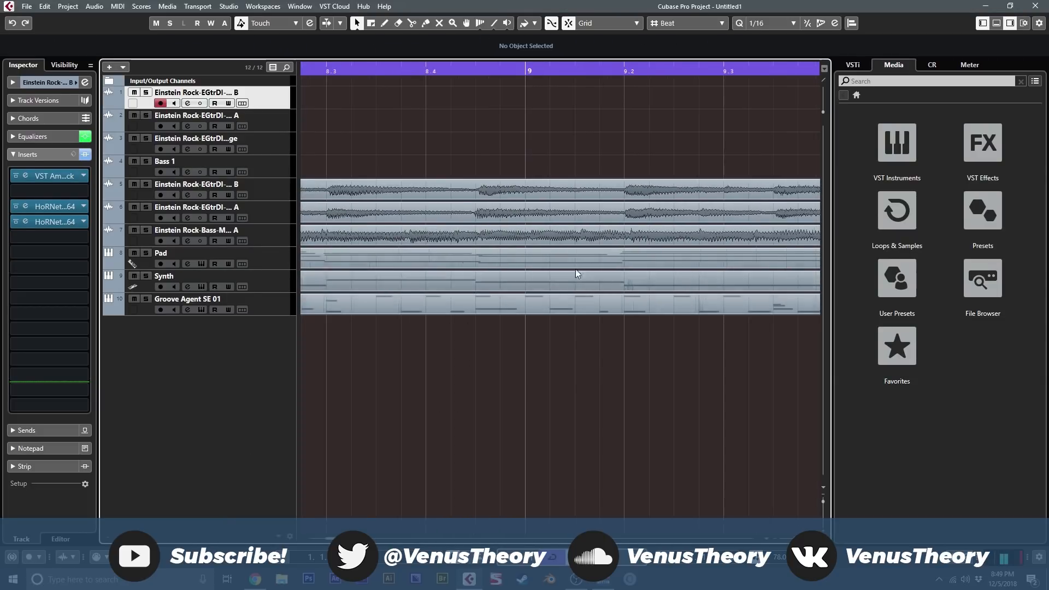
{"action": "scroll", "coordinate": [596, 166], "scroll_direction": "down", "scroll_amount": 6}
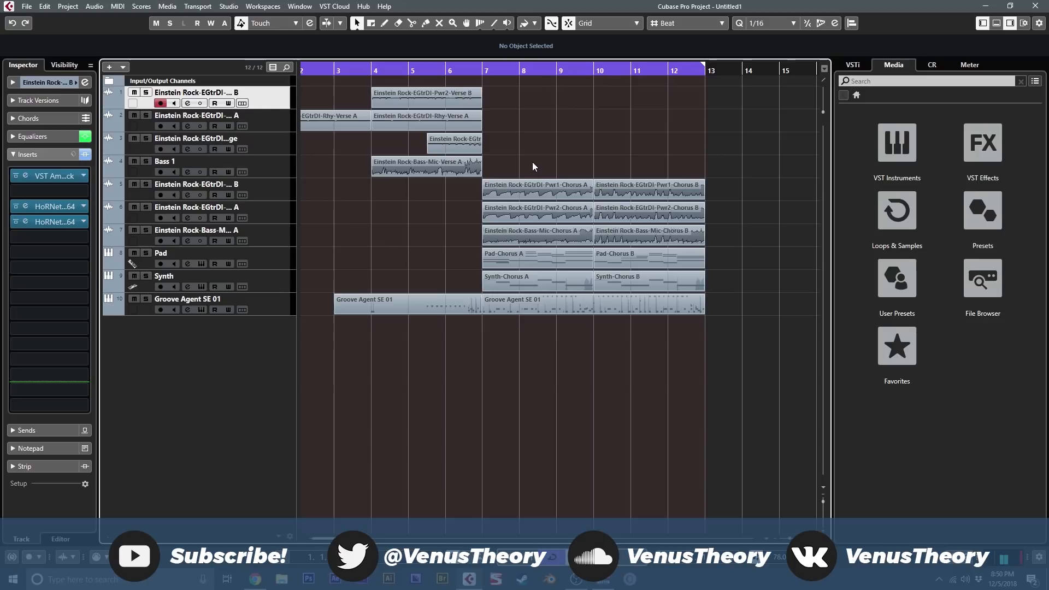
{"action": "scroll", "coordinate": [349, 147], "scroll_direction": "down", "scroll_amount": 3}
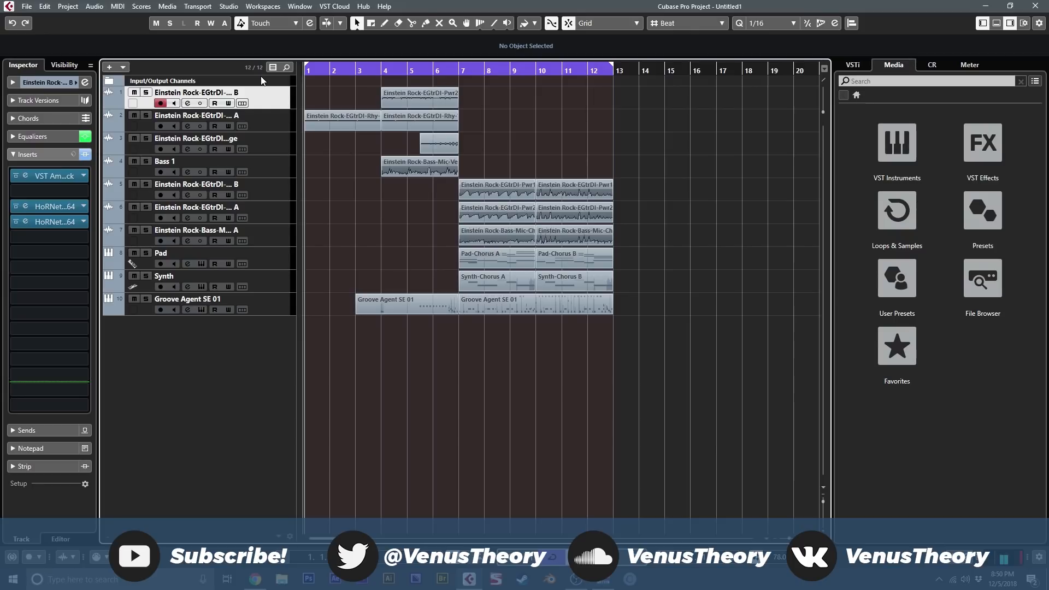
{"action": "left_click_drag", "start_coordinate": [517, 131], "coordinate": [486, 215]}
{"action": "left_click_drag", "start_coordinate": [513, 137], "coordinate": [495, 204]}
{"action": "left_click_drag", "start_coordinate": [514, 146], "coordinate": [584, 207]}
{"action": "left_click", "coordinate": [644, 196]}
Open the MixConsole, examine its history of mixer actions and return to the list of saved snapshots.
{"action": "key", "text": "F3"}
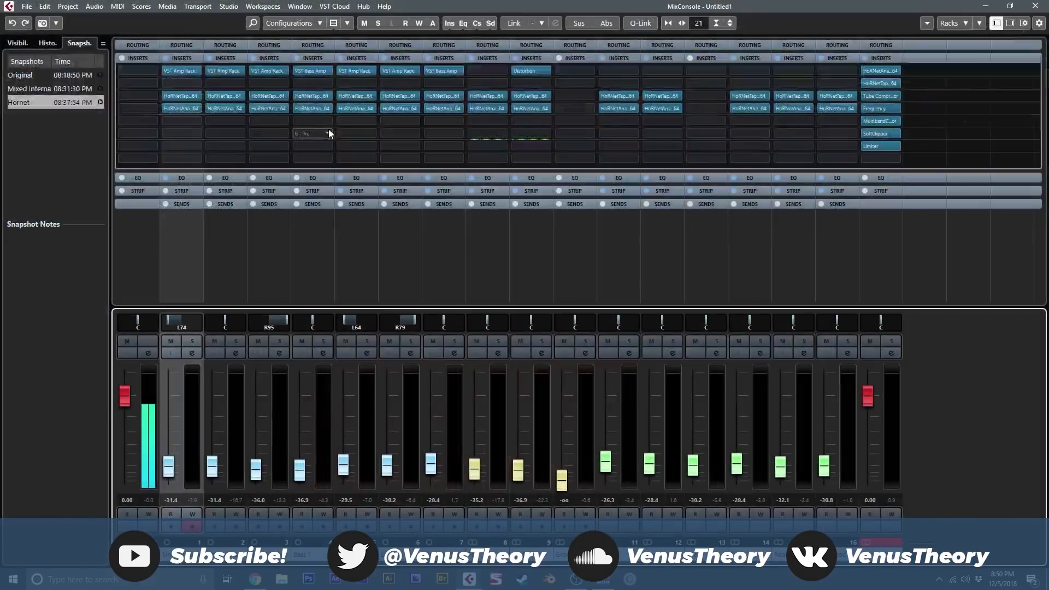
{"action": "left_click", "coordinate": [73, 75]}
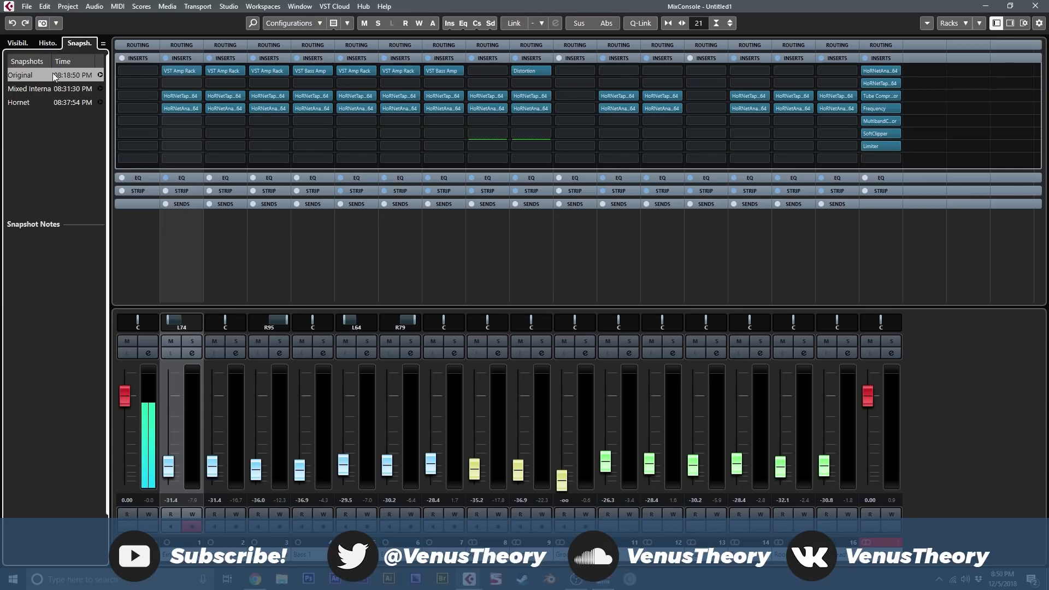
{"action": "left_click", "coordinate": [46, 45]}
{"action": "scroll", "coordinate": [73, 157], "scroll_direction": "down", "scroll_amount": 15}
{"action": "scroll", "coordinate": [79, 333], "scroll_direction": "up", "scroll_amount": 12}
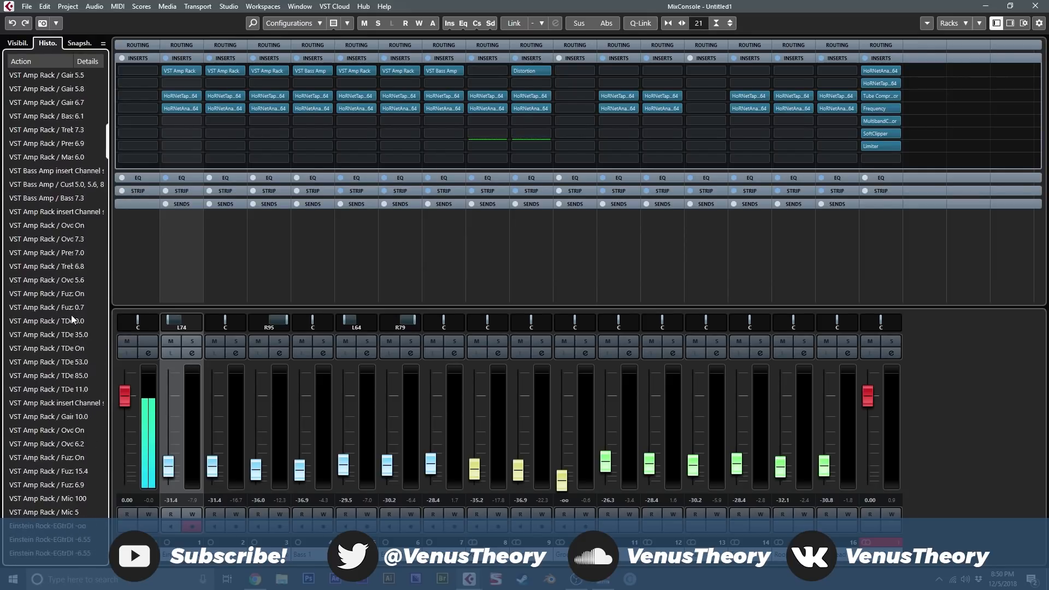
{"action": "left_click", "coordinate": [78, 43]}
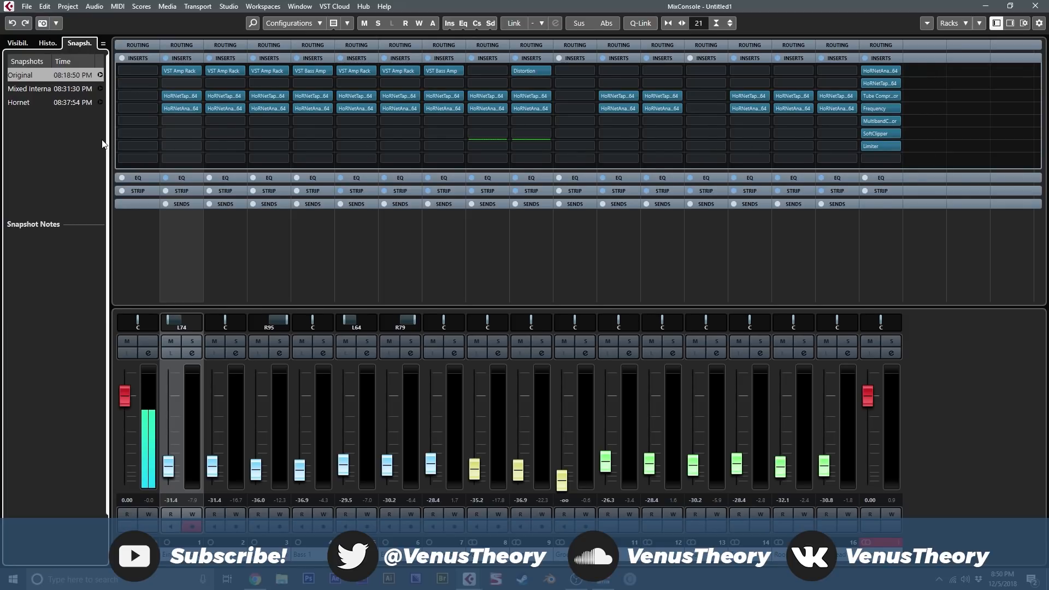
Recall the MixConsole snapshots Original, Mixed Internal and Hornet one after another, accepting the loss of insert automation.
{"action": "left_click", "coordinate": [100, 75]}
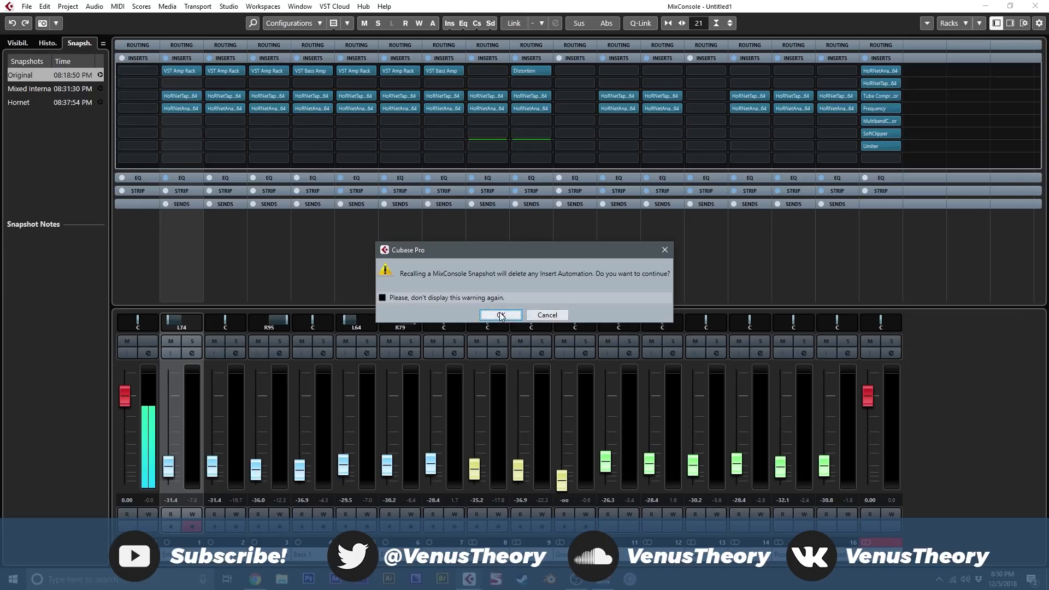
{"action": "left_click", "coordinate": [500, 312]}
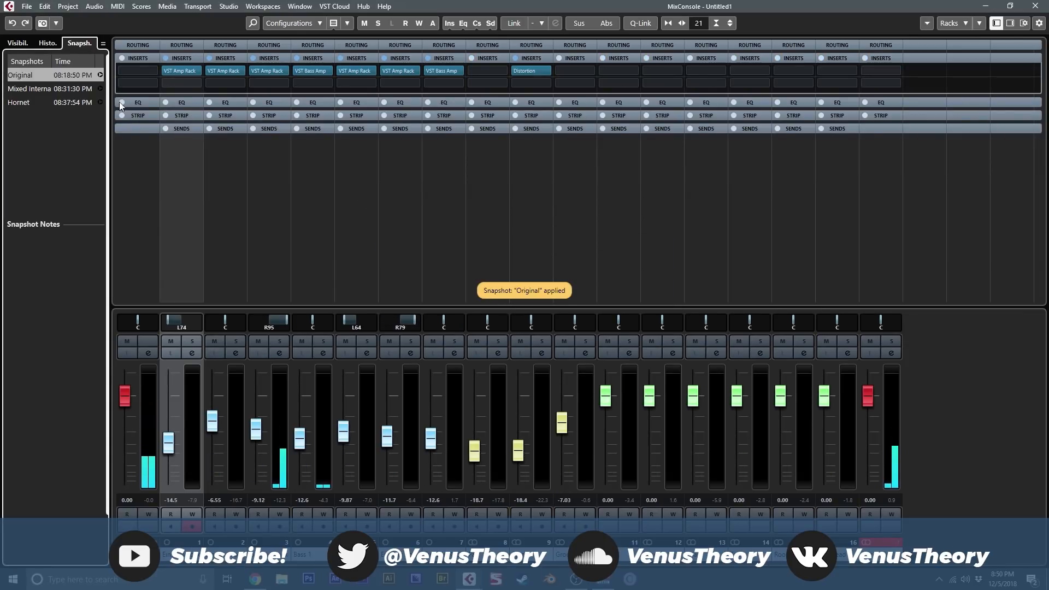
{"action": "left_click", "coordinate": [100, 89]}
{"action": "left_click", "coordinate": [506, 311]}
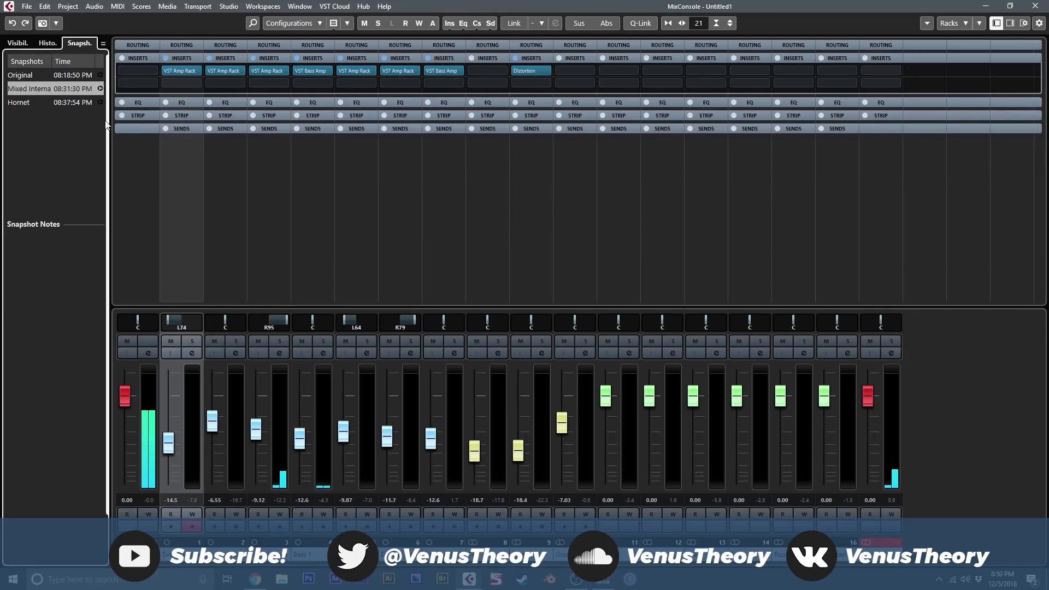
{"action": "left_click", "coordinate": [100, 102]}
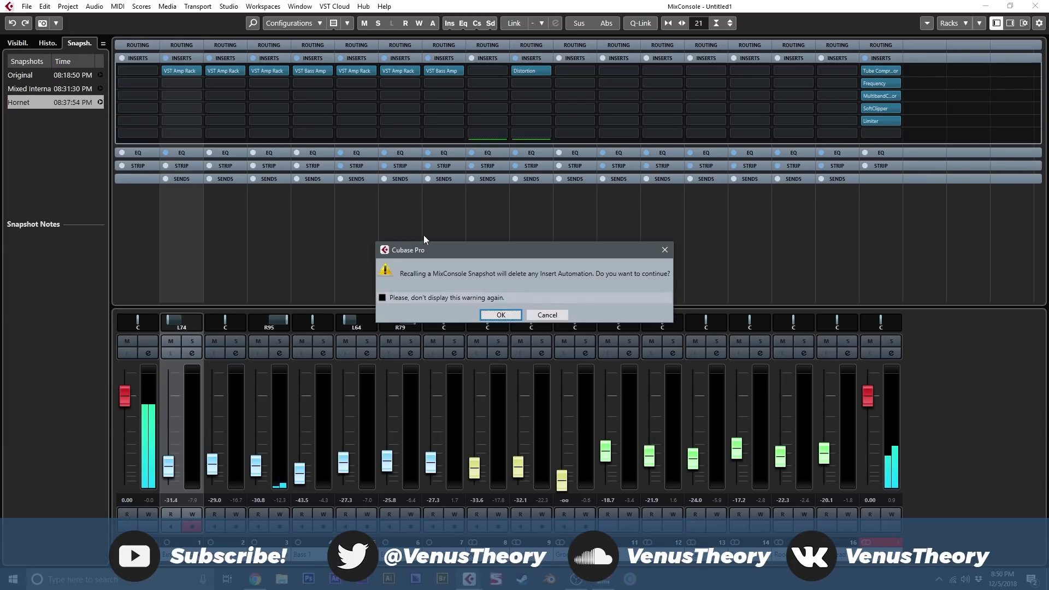
{"action": "left_click", "coordinate": [502, 312]}
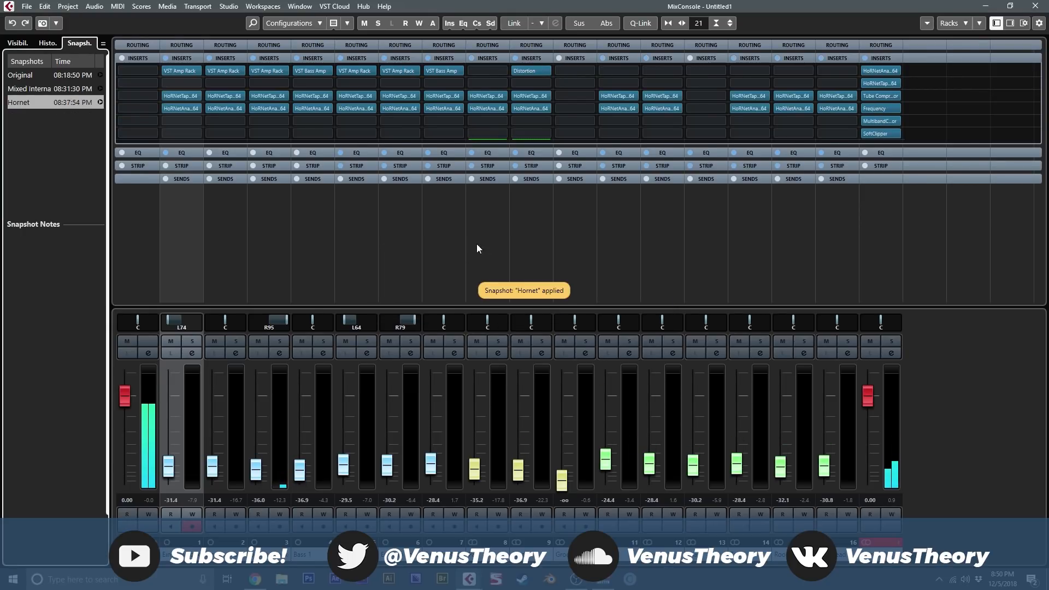
Recall the Original mixer snapshot and play the project from around bar 3.
{"action": "left_click", "coordinate": [99, 75]}
{"action": "left_click", "coordinate": [497, 314]}
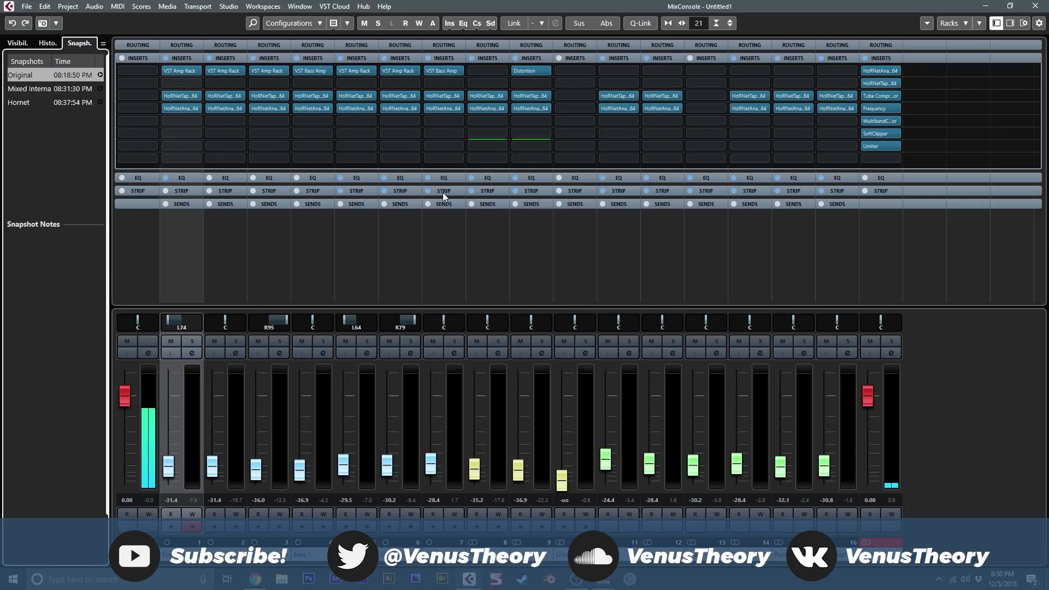
{"action": "key", "text": "F3"}
{"action": "left_click", "coordinate": [366, 70]}
{"action": "key", "text": "space"}
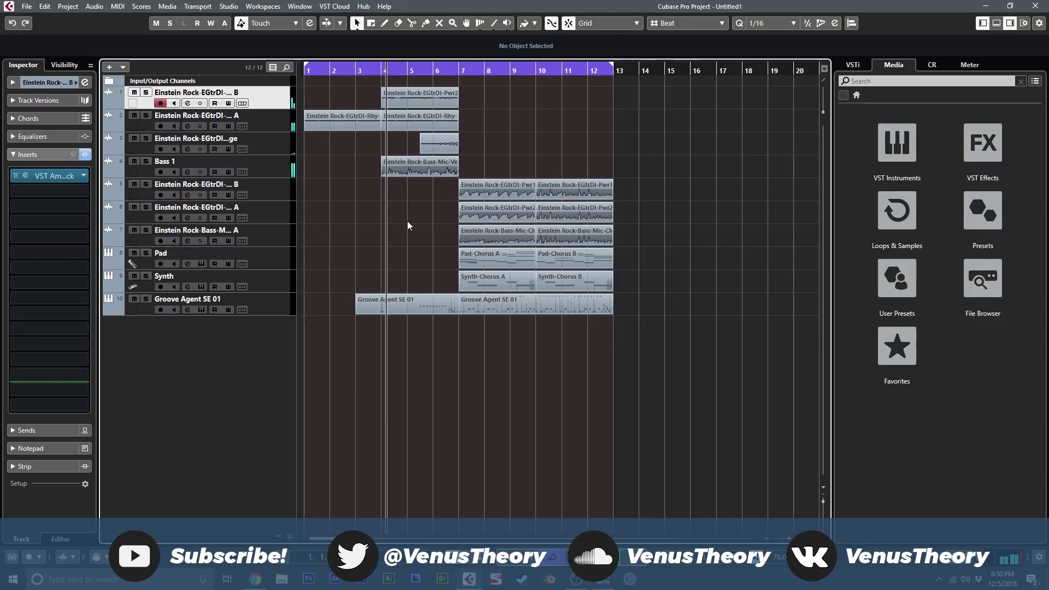
Set the loop range to the Pwr1-Chorus guitar clips, from bar 7 to bar 13, and toggle playback.
{"action": "left_click_drag", "start_coordinate": [478, 175], "coordinate": [550, 198]}
{"action": "key", "text": "p"}
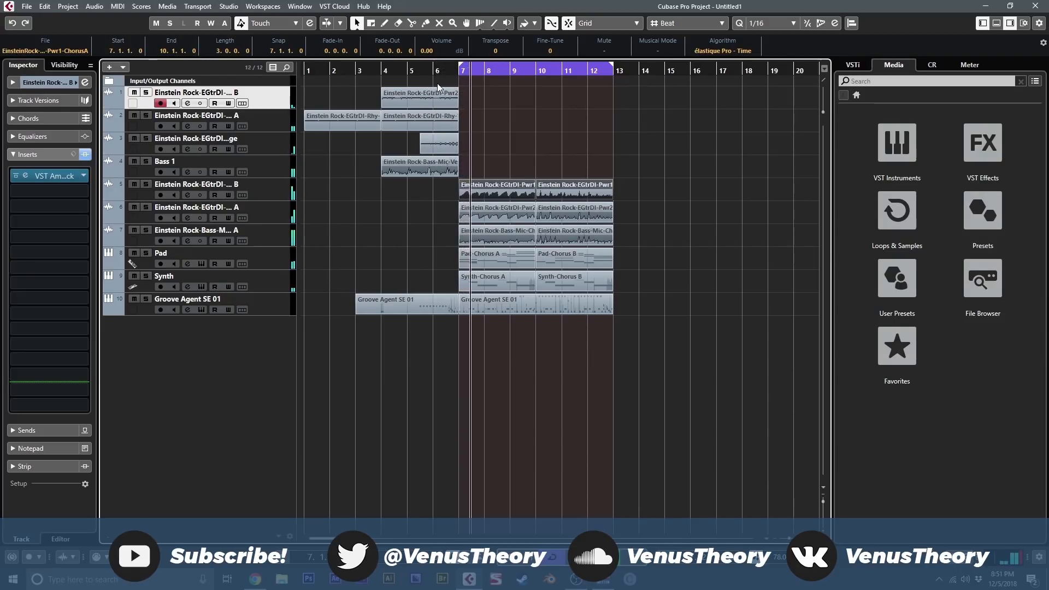
{"action": "key", "text": "space"}
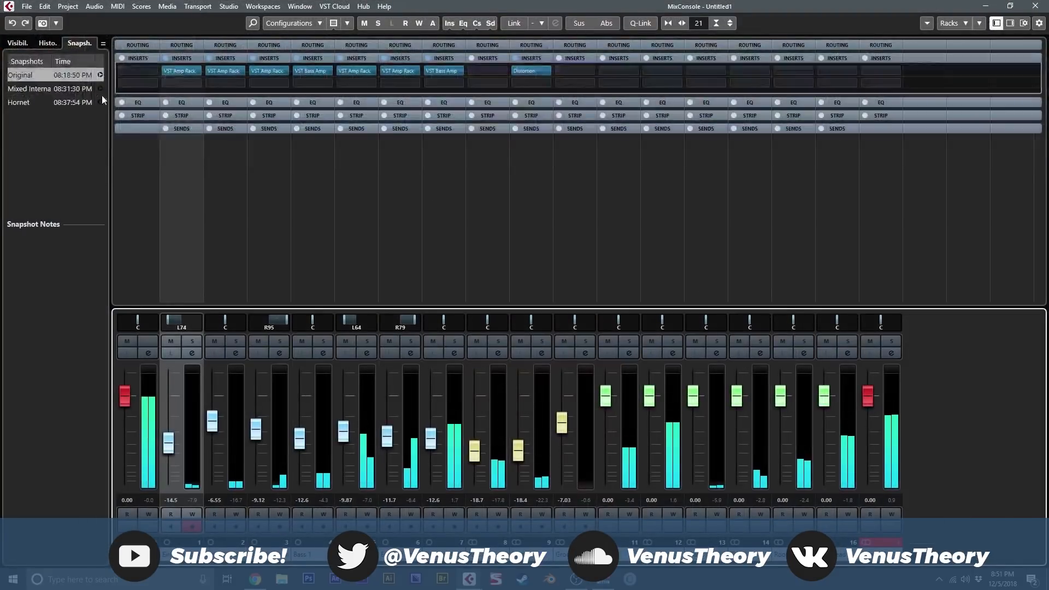
Recall the Mixed Internal mixer snapshot and toggle playback in the project window to audition the mix.
{"action": "left_click", "coordinate": [101, 89]}
{"action": "left_click", "coordinate": [501, 315]}
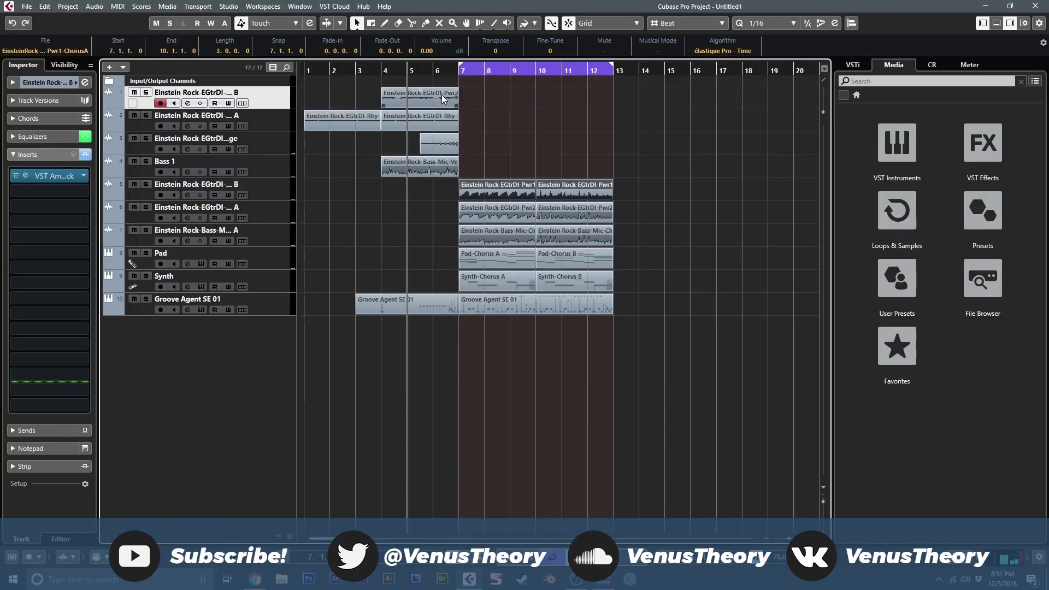
{"action": "key", "text": "space"}
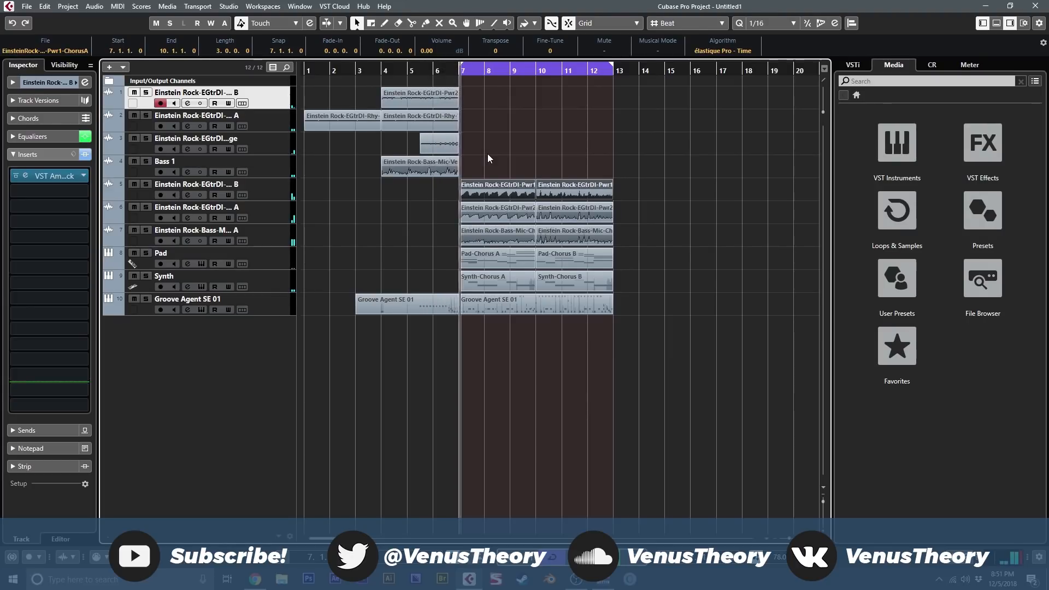
Recall the Hornet mixer snapshot during playback, review the snapshot list in the MixConsole and close it.
{"action": "key", "text": "F3"}
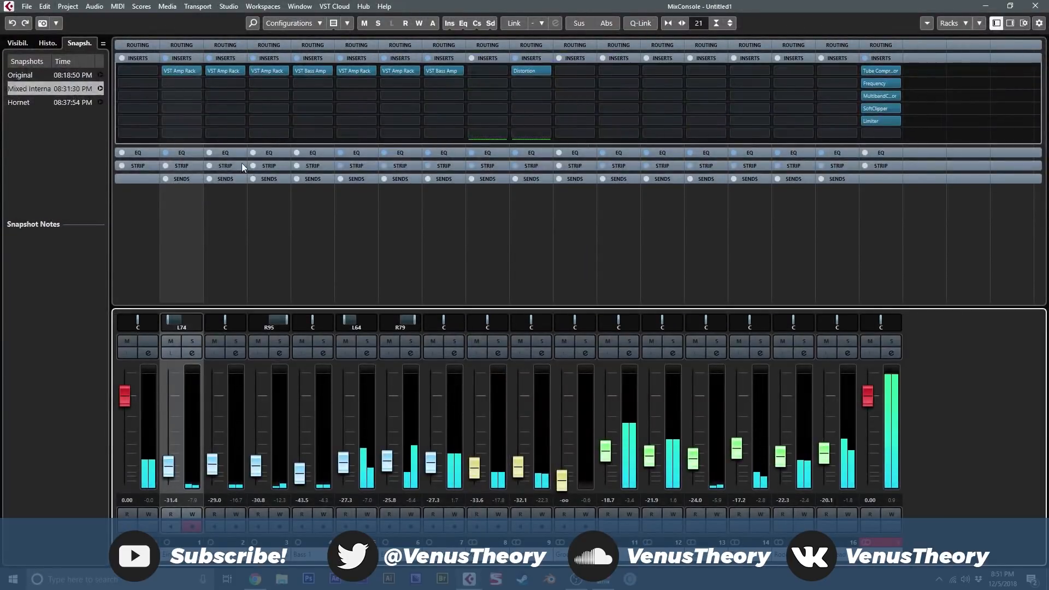
{"action": "left_click", "coordinate": [100, 102]}
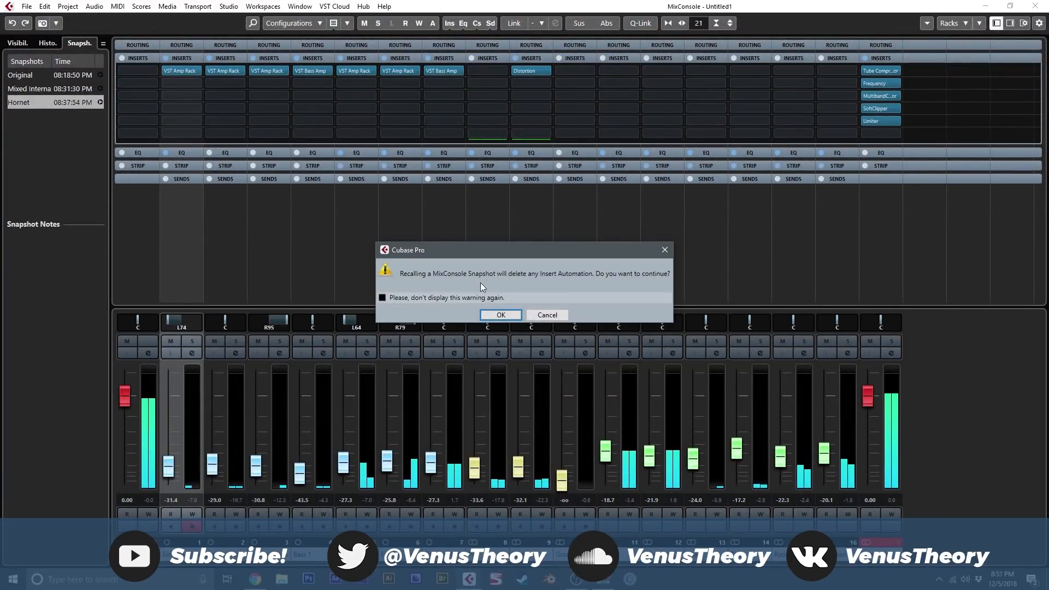
{"action": "left_click", "coordinate": [502, 310]}
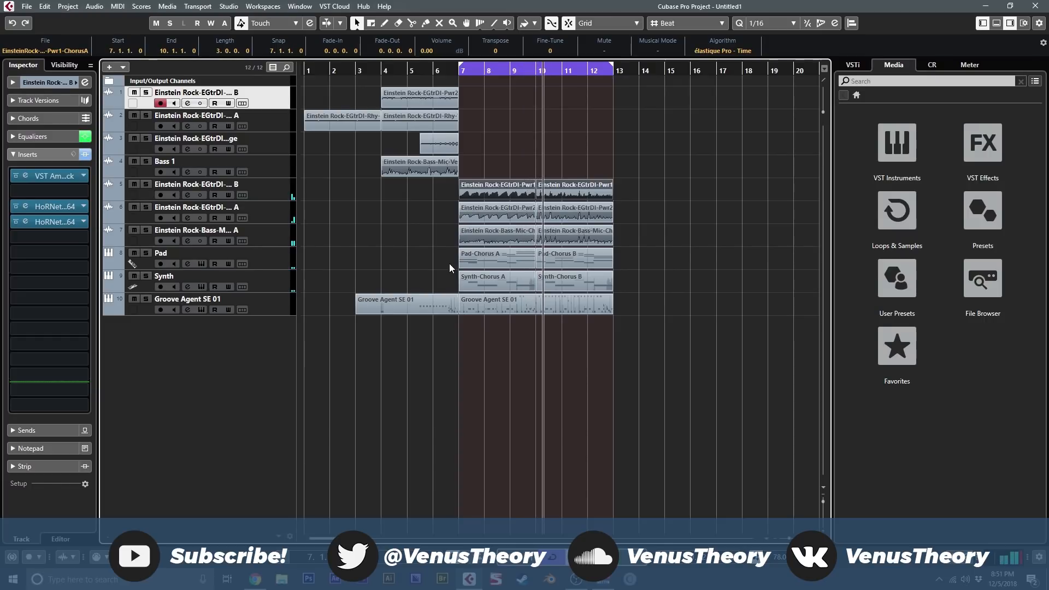
{"action": "key", "text": "F3"}
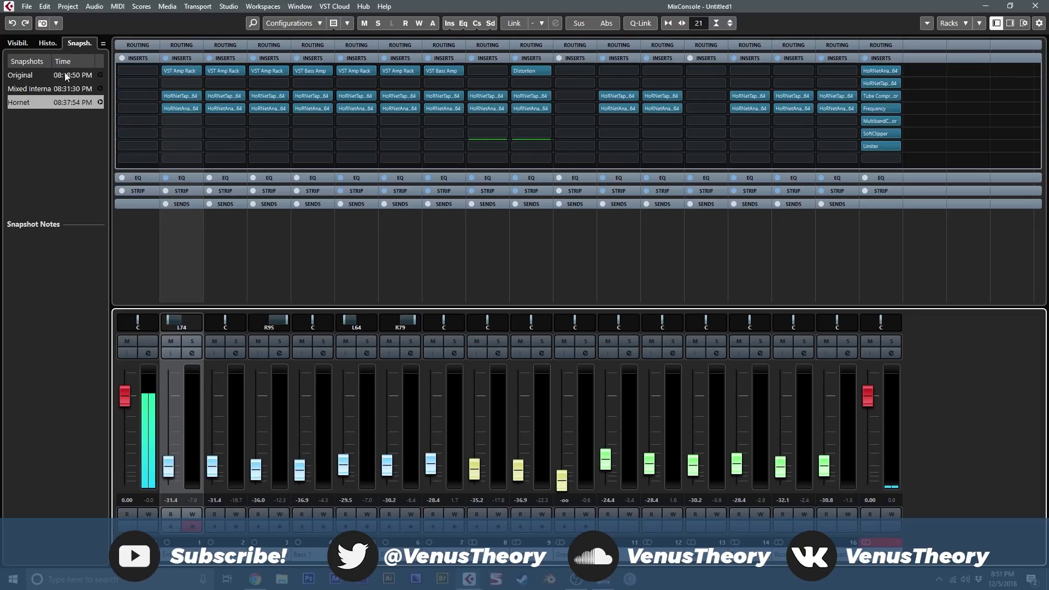
{"action": "left_click", "coordinate": [1036, 6]}
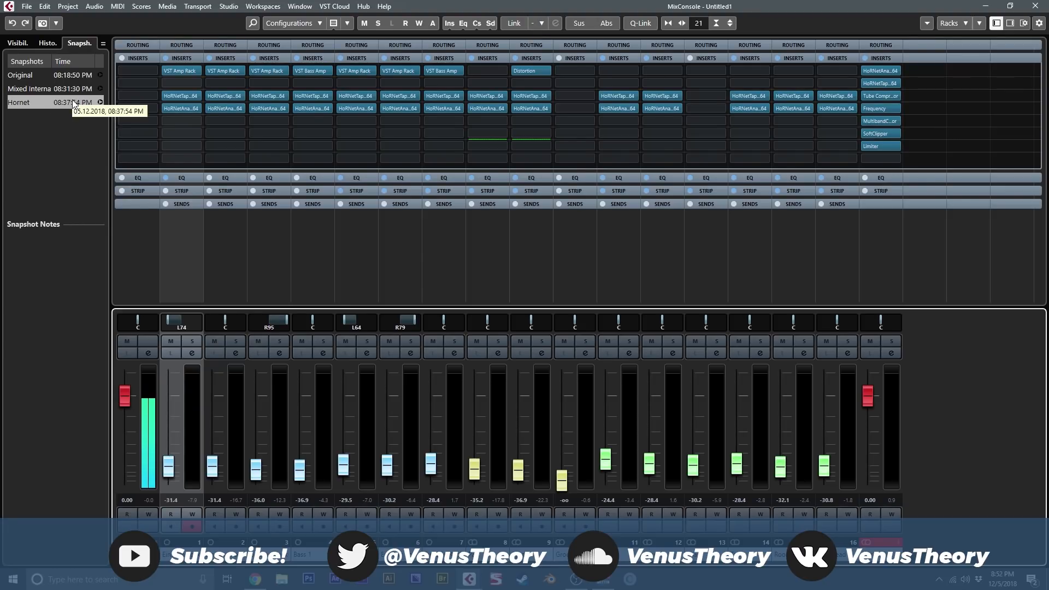
{"action": "left_click", "coordinate": [1025, 5]}
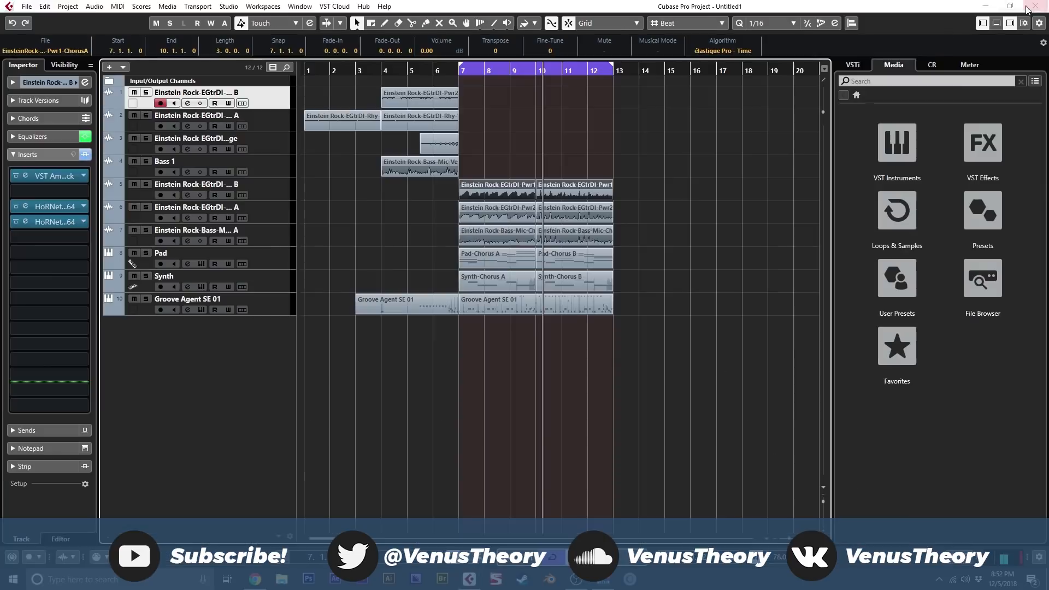
{"action": "left_click_drag", "start_coordinate": [627, 89], "coordinate": [309, 276]}
{"action": "left_click_drag", "start_coordinate": [605, 363], "coordinate": [309, 103]}
{"action": "left_click", "coordinate": [595, 126]}
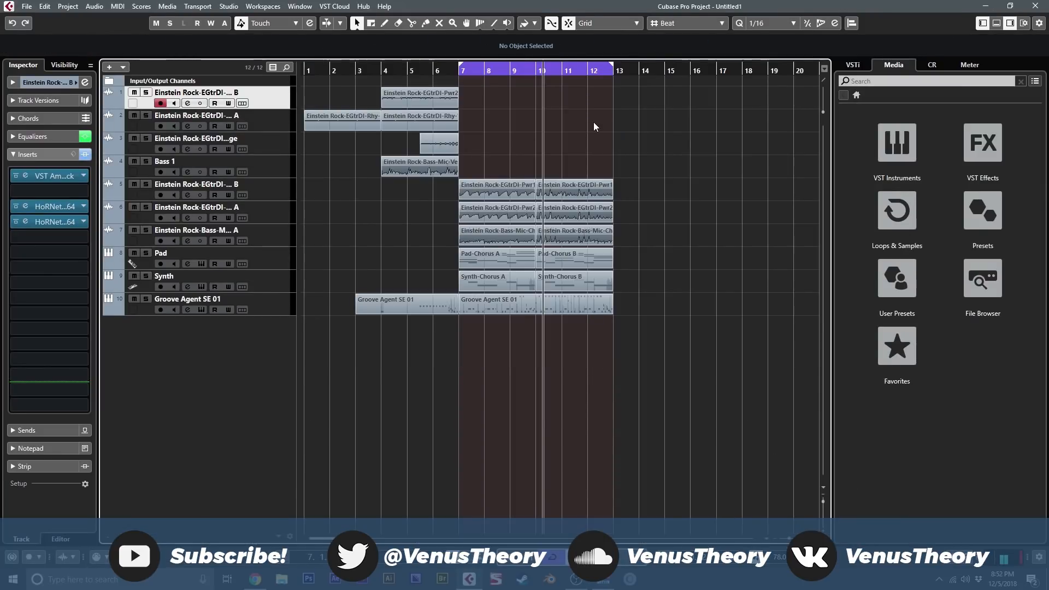
{"action": "left_click_drag", "start_coordinate": [683, 92], "coordinate": [247, 384]}
{"action": "left_click", "coordinate": [622, 366]}
Recall the Mixed Internal snapshot, switch back to the Hornet snapshot and close the MixConsole.
{"action": "key", "text": "F3"}
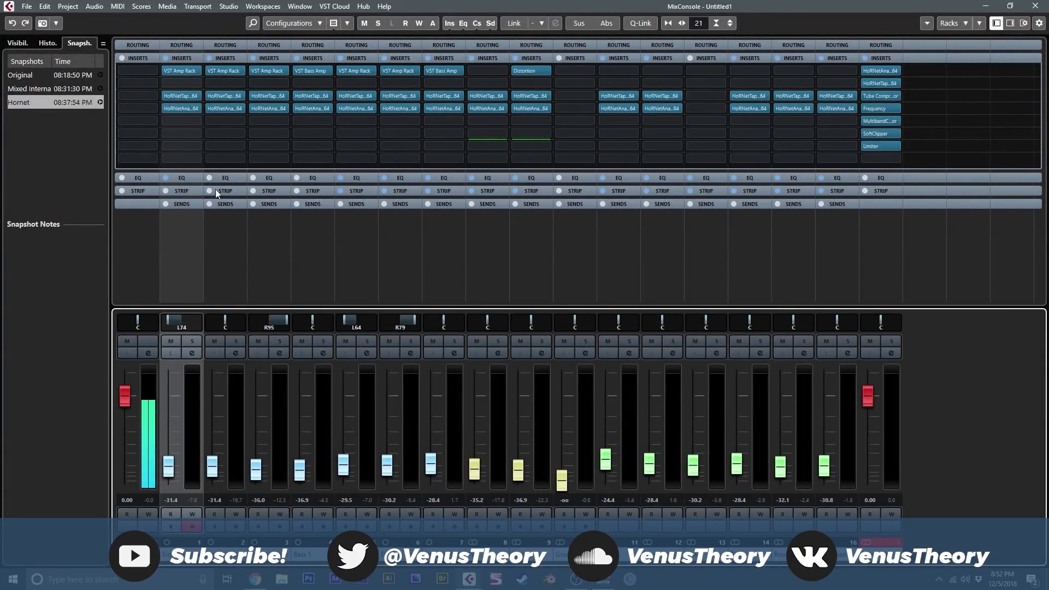
{"action": "left_click", "coordinate": [100, 88]}
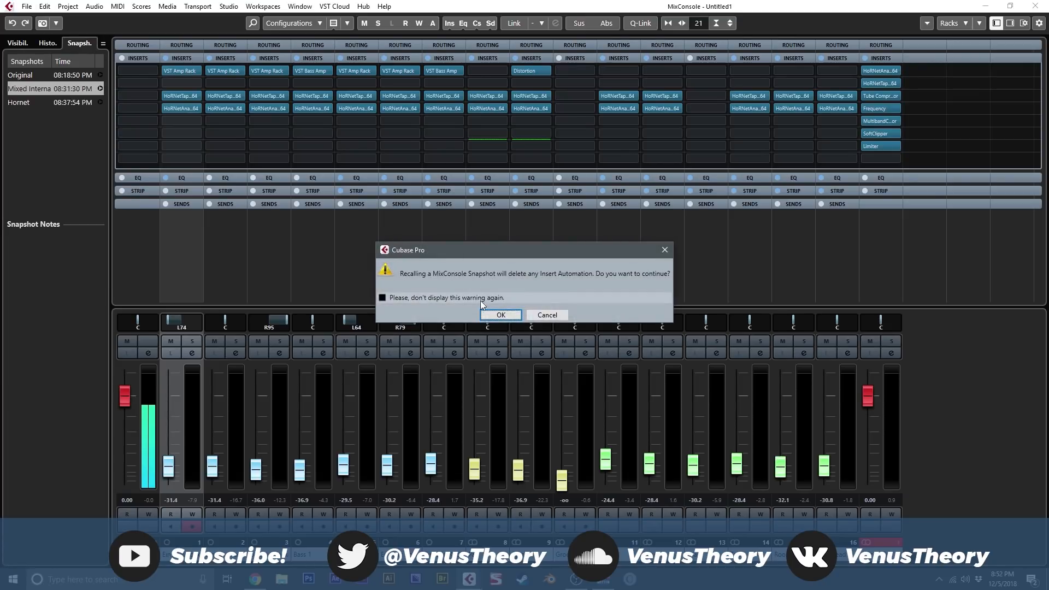
{"action": "left_click", "coordinate": [488, 314]}
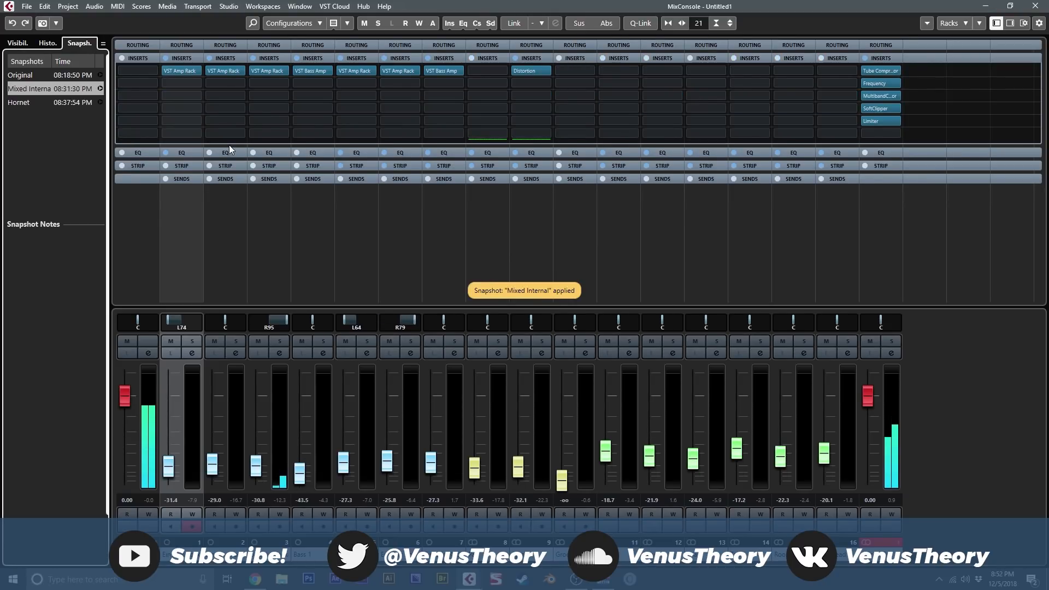
{"action": "left_click", "coordinate": [100, 102]}
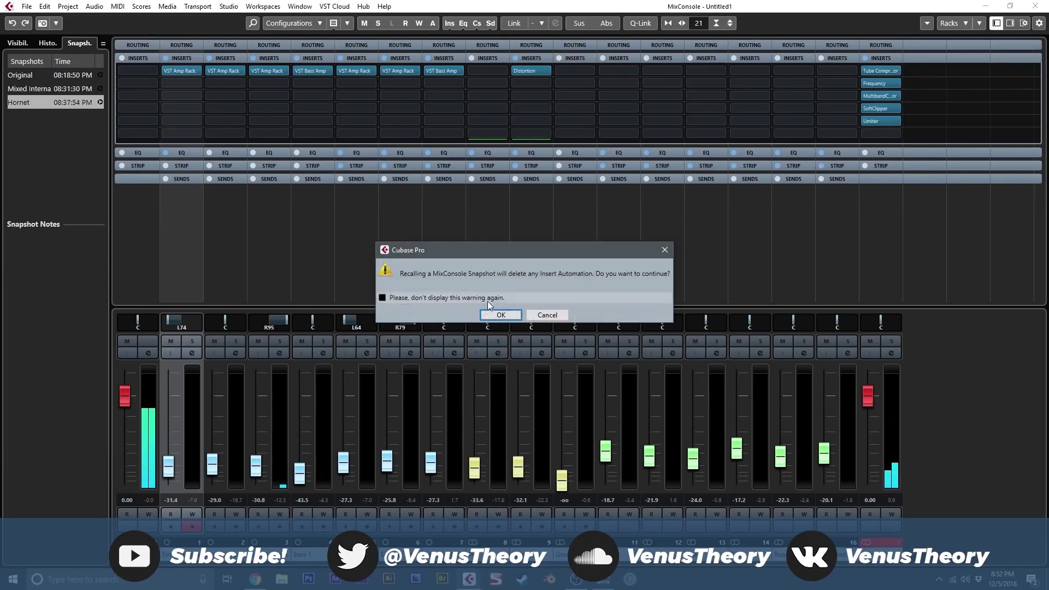
{"action": "left_click", "coordinate": [503, 316]}
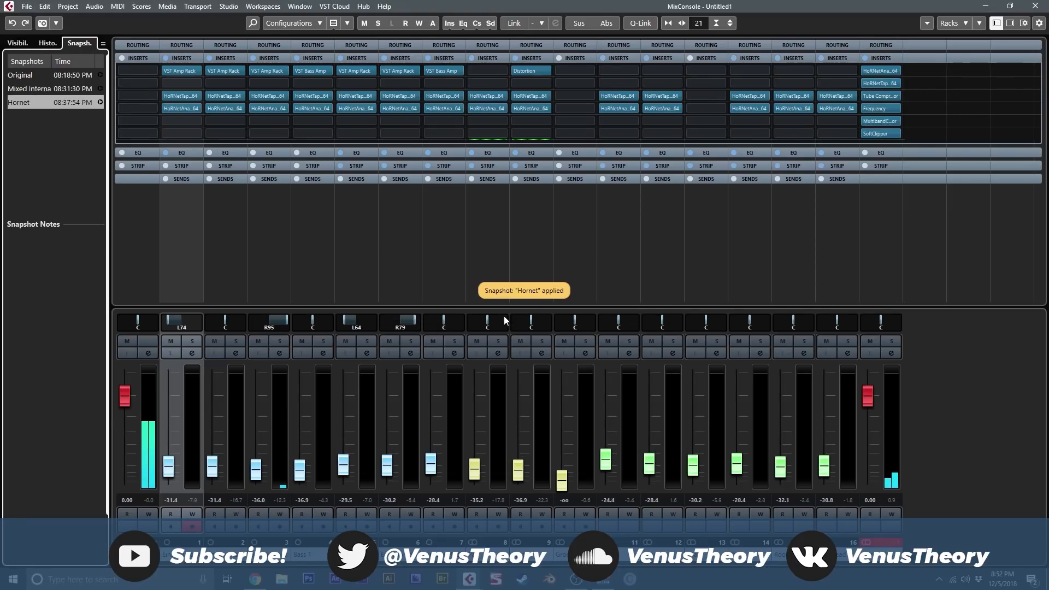
{"action": "left_click", "coordinate": [1036, 6]}
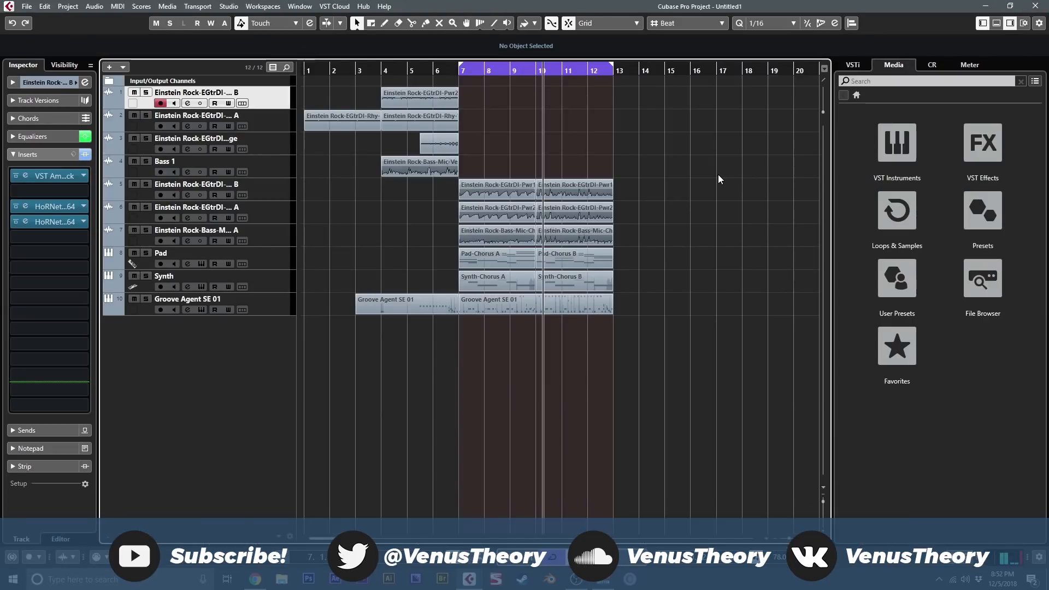